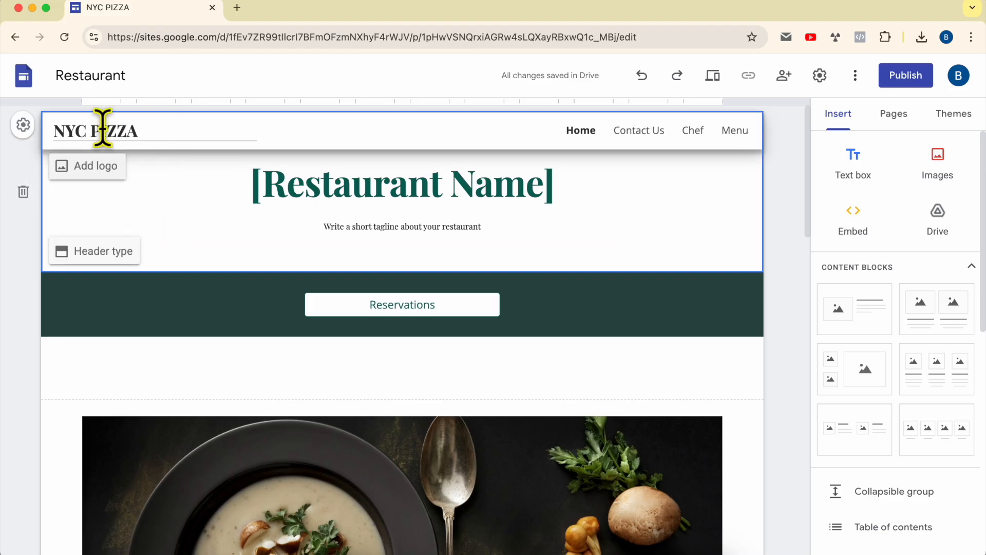
View the site's brand image settings for the logo and favicon, and close them
{"action": "left_click", "coordinate": [105, 177]}
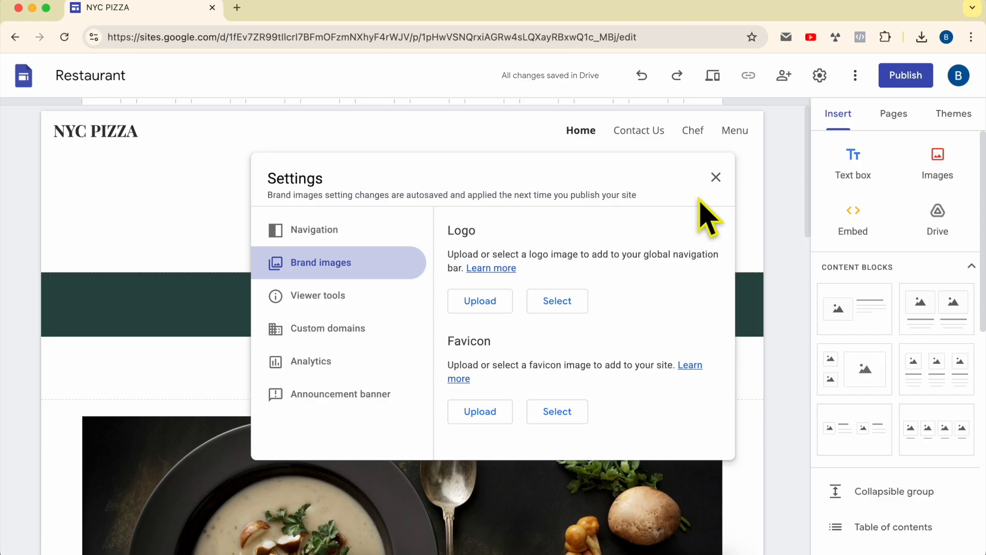
{"action": "left_click", "coordinate": [716, 177]}
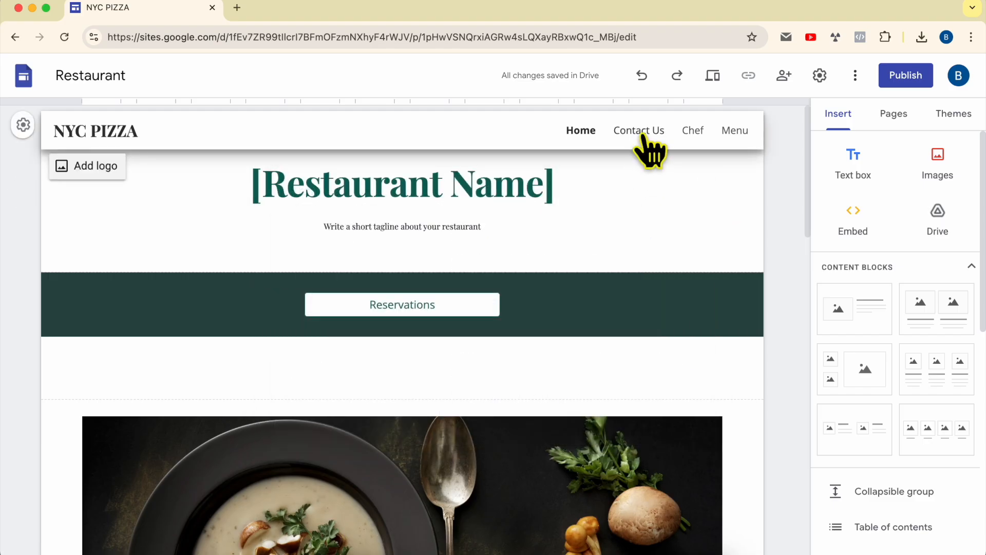
On the Menu page, set the price of the first main course dish to $20
{"action": "left_click", "coordinate": [733, 134]}
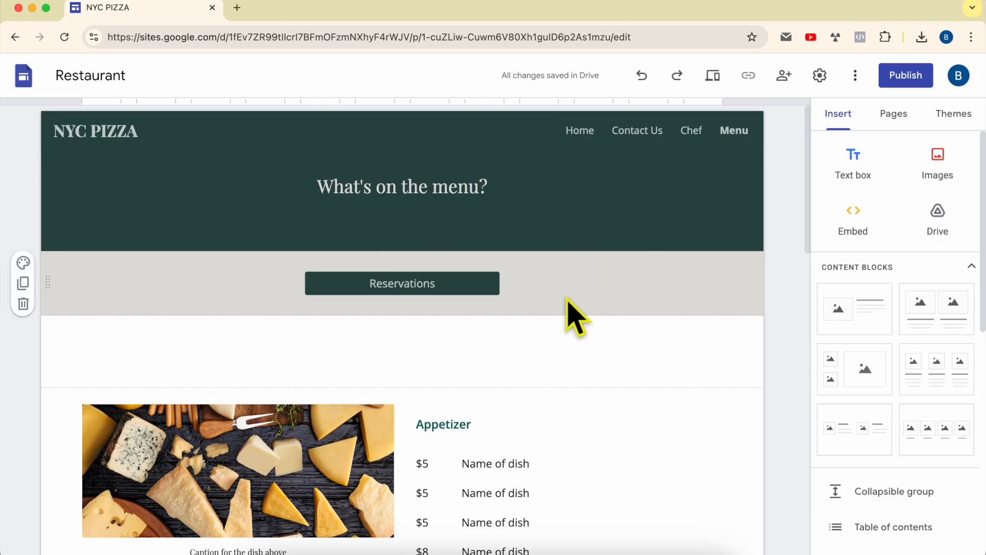
{"action": "scroll", "coordinate": [570, 315], "scroll_direction": "down", "scroll_amount": 9}
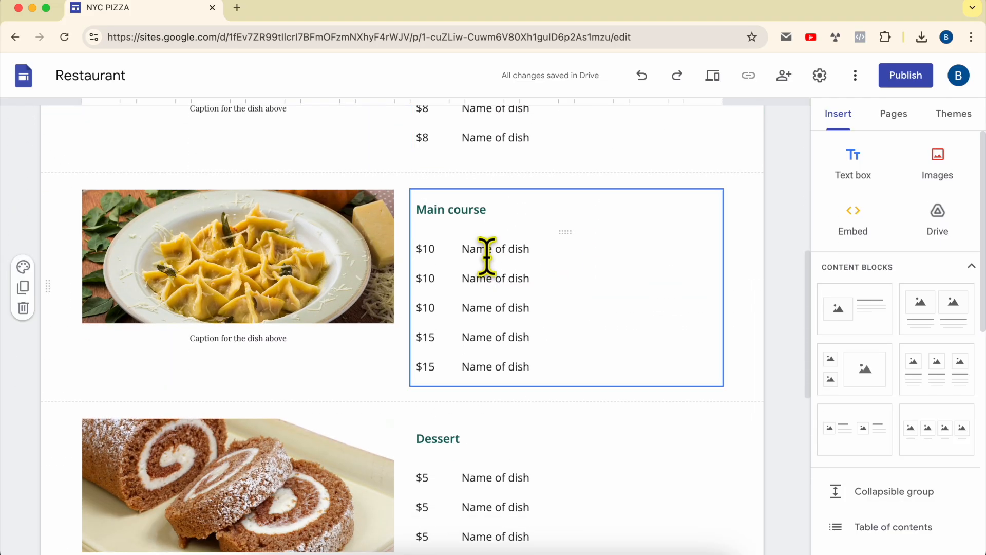
{"action": "left_click", "coordinate": [490, 252]}
{"action": "double_click", "coordinate": [495, 247]}
{"action": "double_click", "coordinate": [483, 248]}
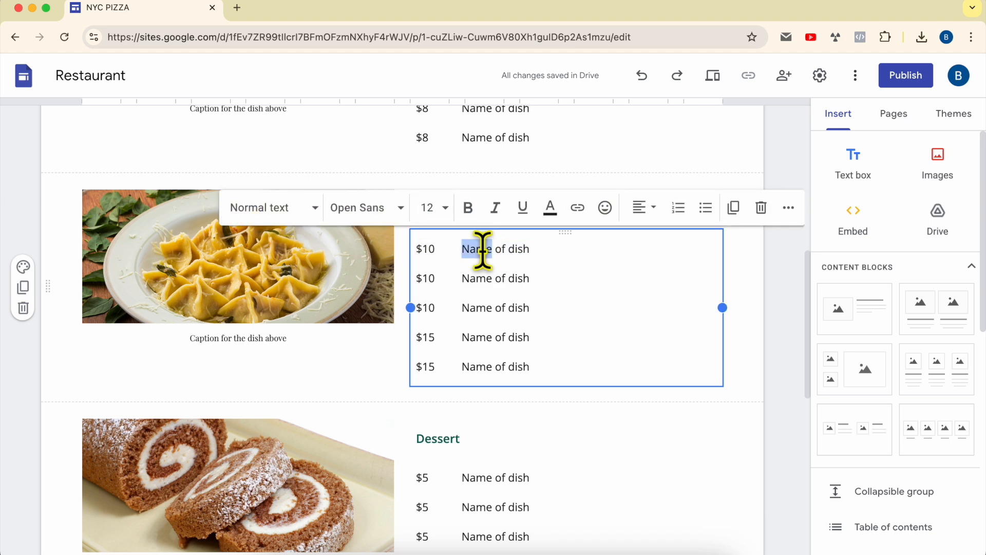
{"action": "double_click", "coordinate": [420, 251]}
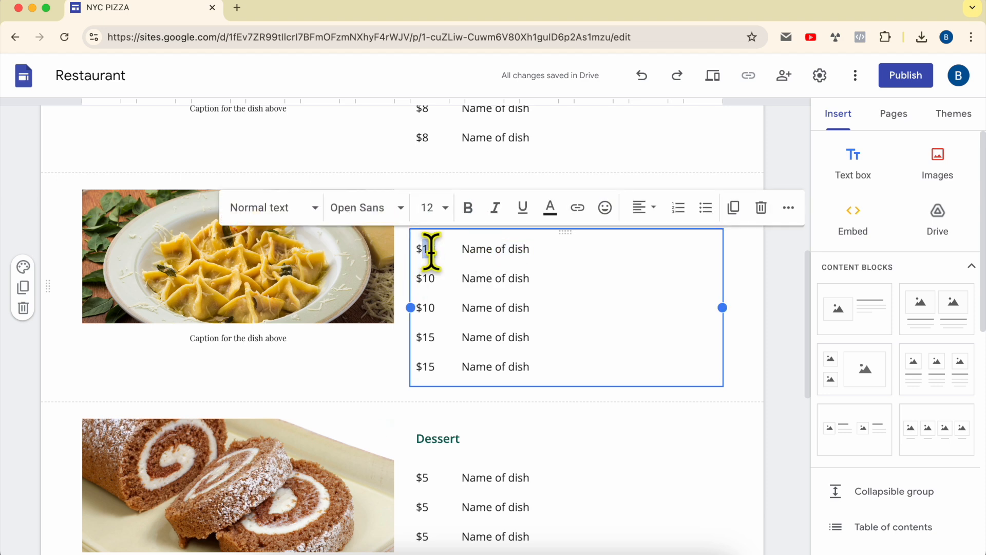
{"action": "left_click", "coordinate": [323, 288]}
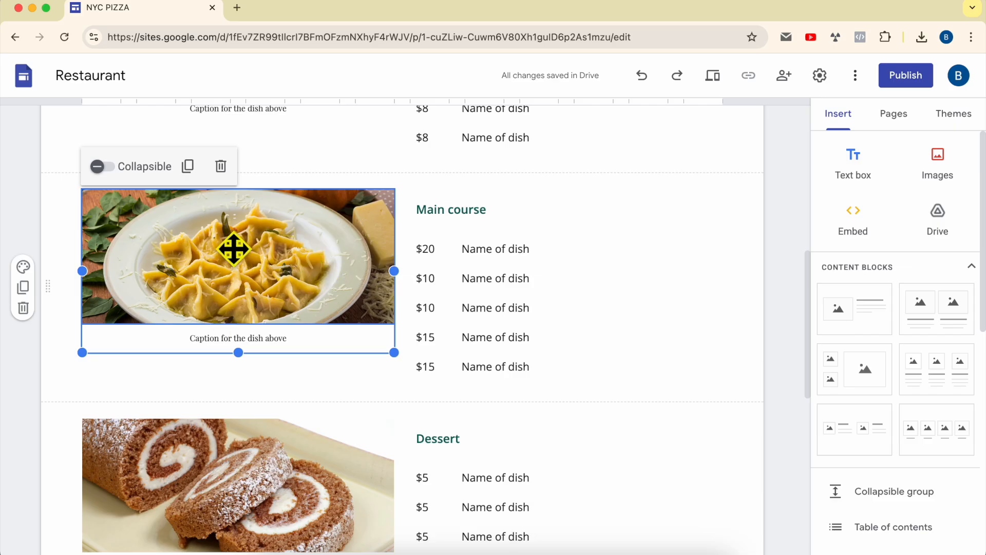
{"action": "left_click", "coordinate": [181, 243]}
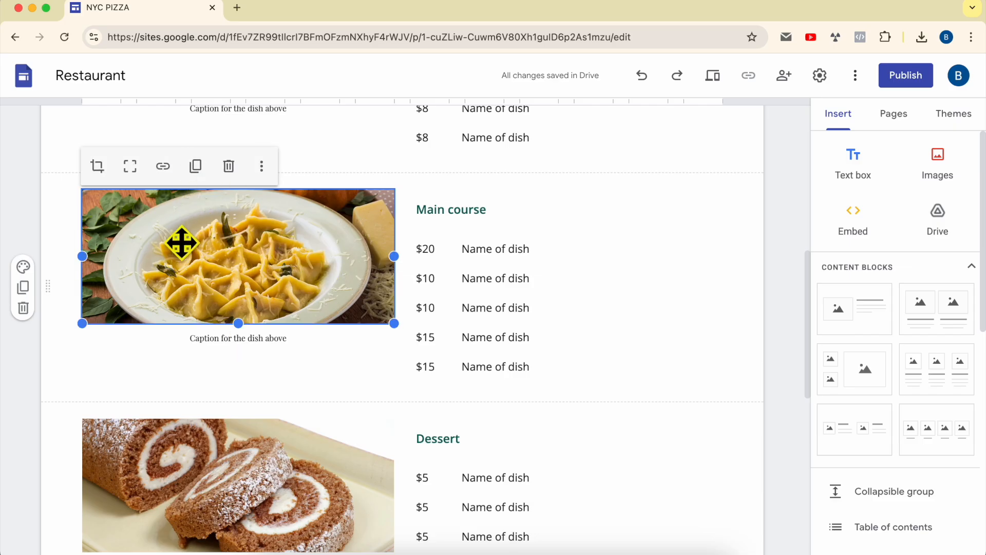
{"action": "double_click", "coordinate": [224, 264]}
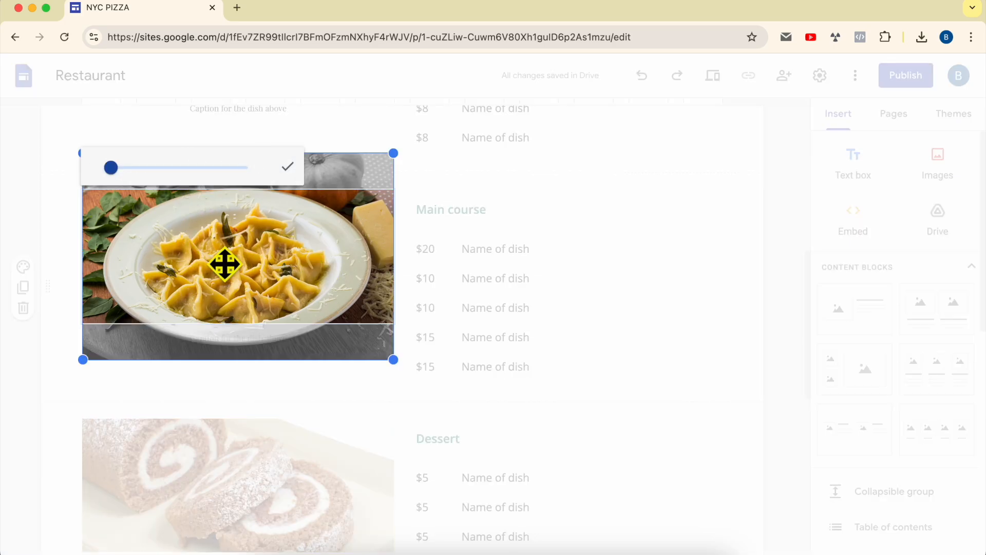
{"action": "key", "text": "Escape"}
View the Google Drive image picker for replacing the main course image, and close it without choosing a file
{"action": "left_click", "coordinate": [262, 165]}
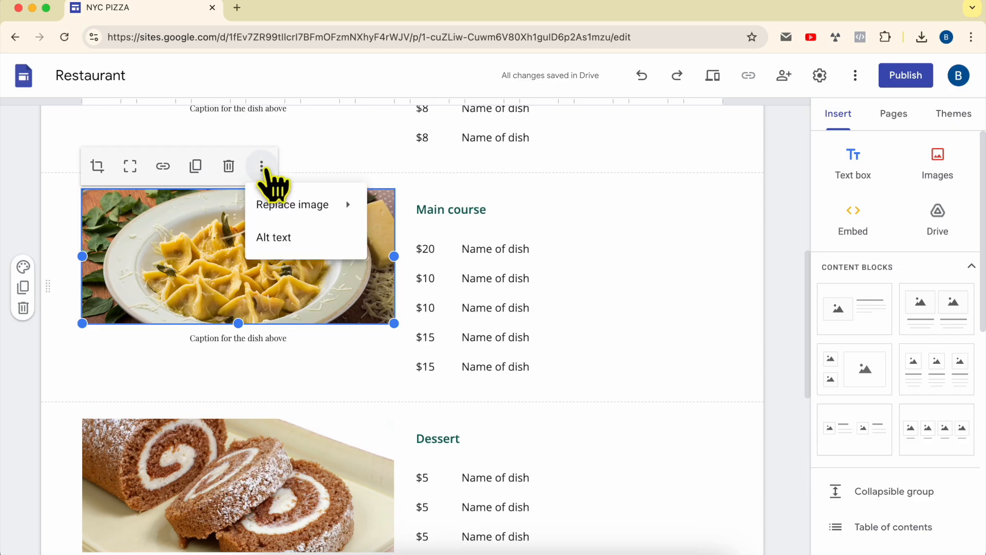
{"action": "left_click", "coordinate": [201, 258]}
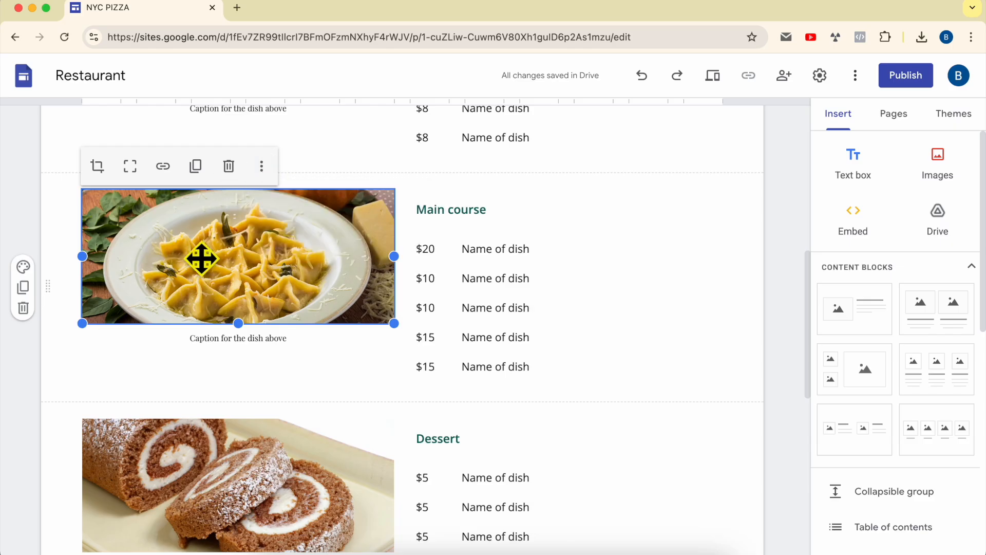
{"action": "left_click", "coordinate": [262, 166]}
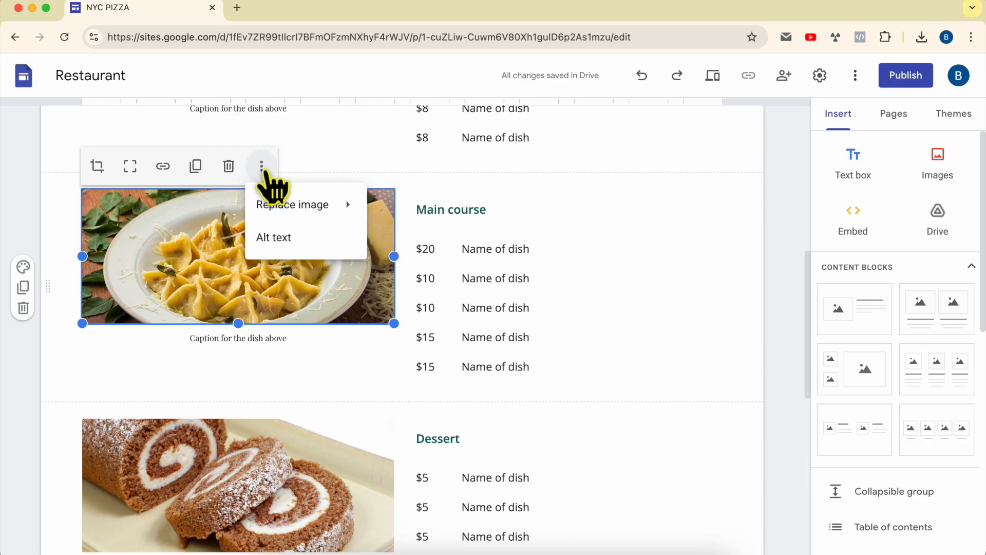
{"action": "mouse_move", "coordinate": [316, 219]}
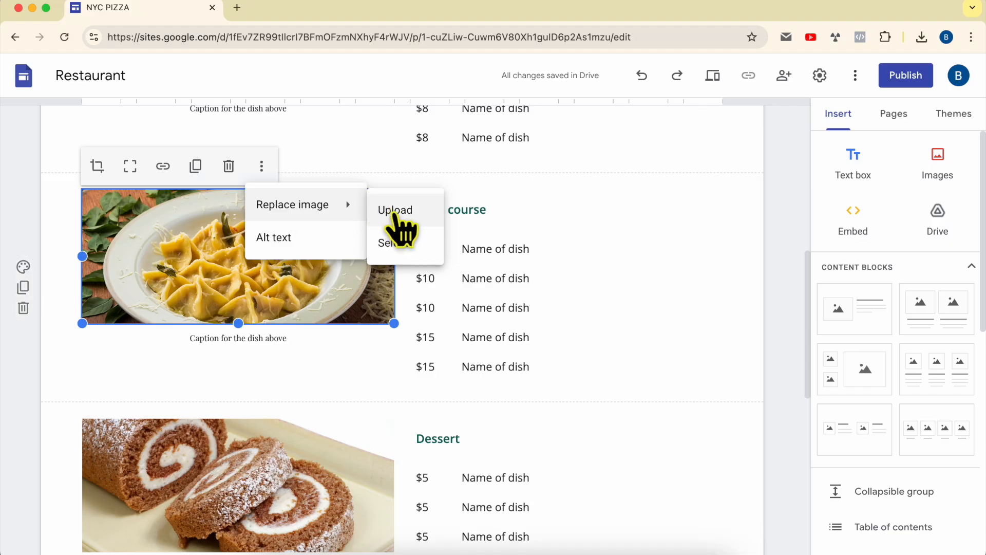
{"action": "left_click", "coordinate": [403, 254]}
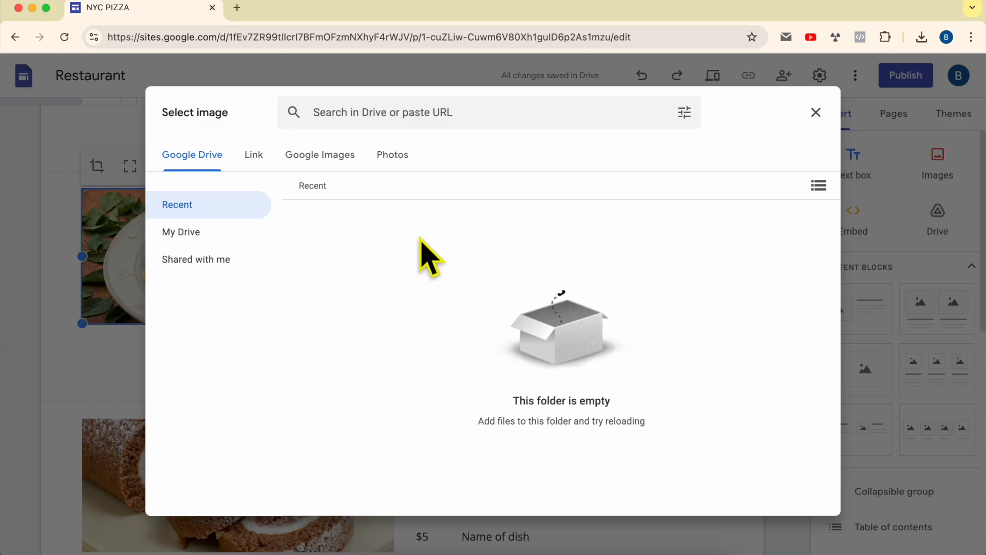
{"action": "left_click", "coordinate": [816, 112]}
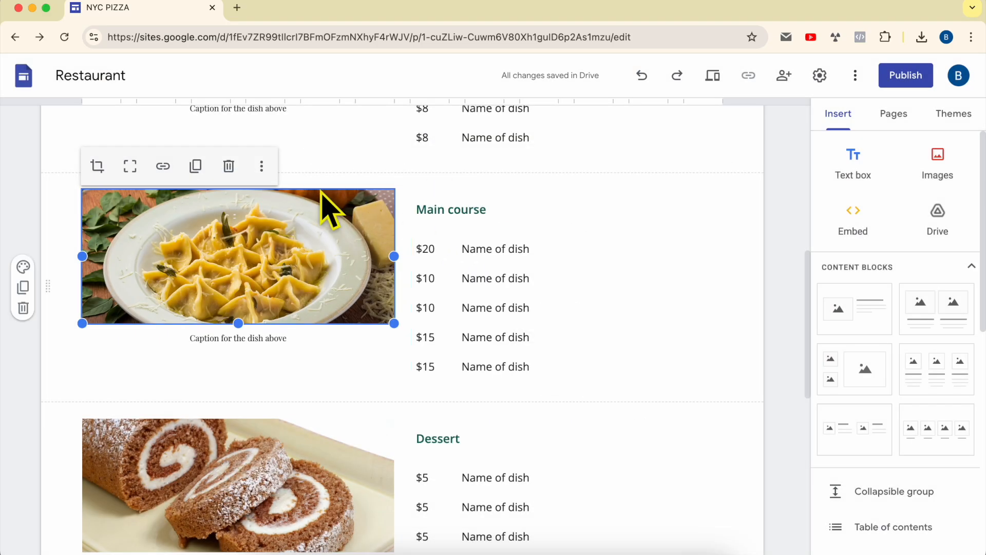
View the local file chooser for uploading a replacement main course image, and cancel it
{"action": "left_click", "coordinate": [262, 166]}
{"action": "mouse_move", "coordinate": [319, 205]}
{"action": "left_click", "coordinate": [404, 209]}
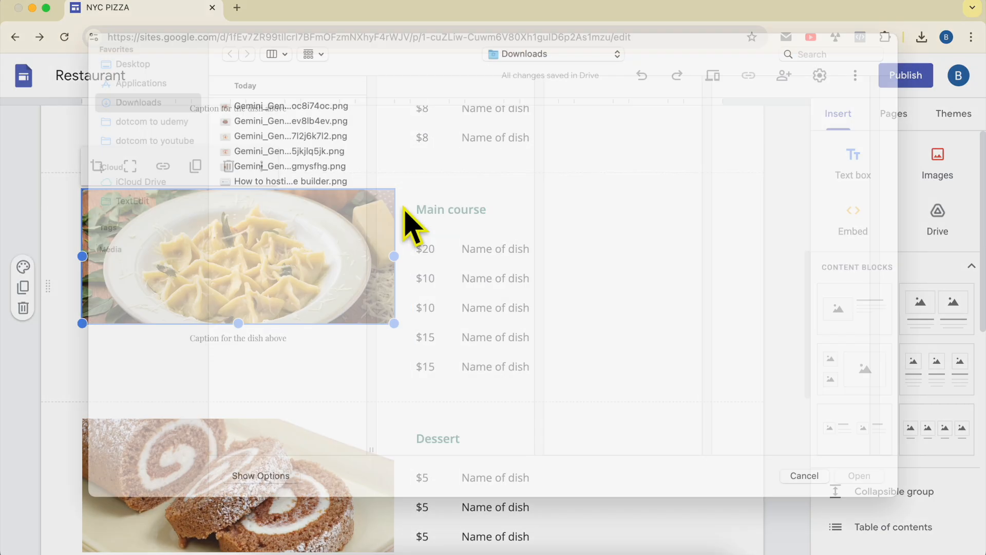
{"action": "left_click", "coordinate": [805, 493]}
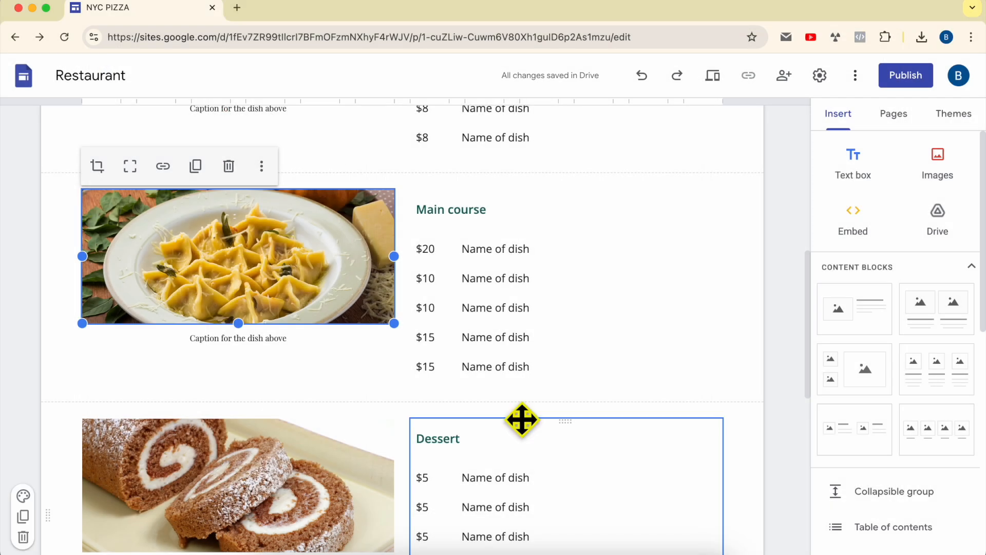
Switch from the Menu page to the Home page for editing
{"action": "scroll", "coordinate": [586, 401], "scroll_direction": "up", "scroll_amount": 10}
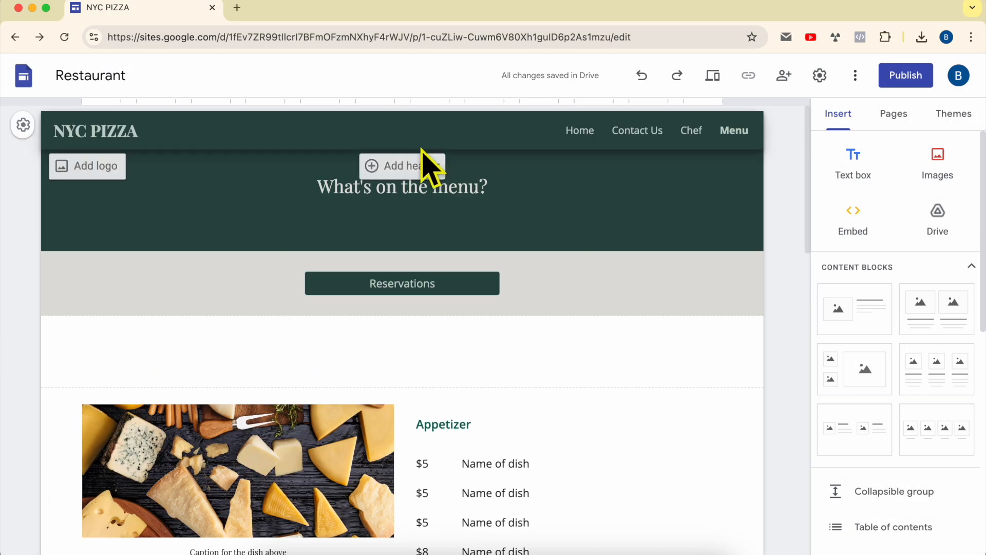
{"action": "left_click", "coordinate": [102, 133]}
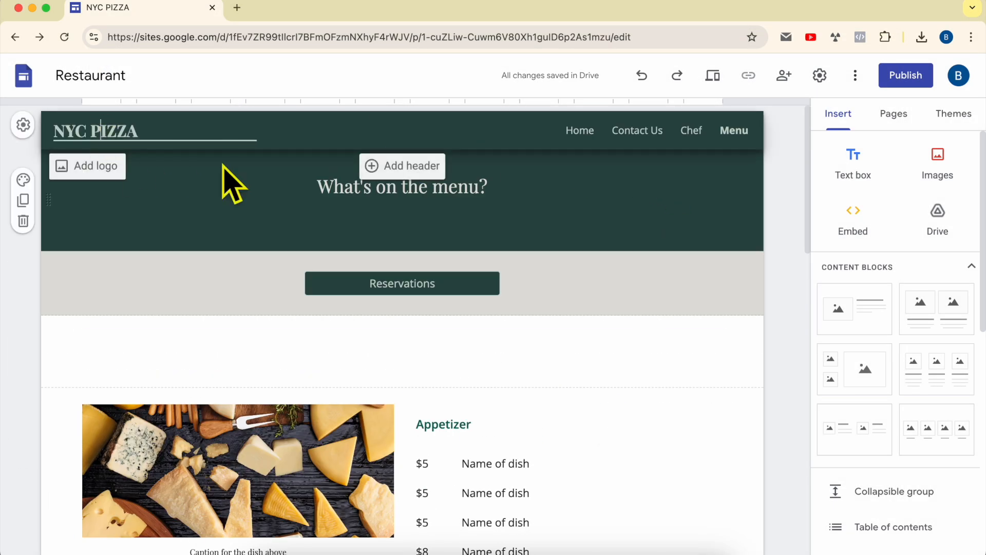
{"action": "left_click", "coordinate": [586, 135]}
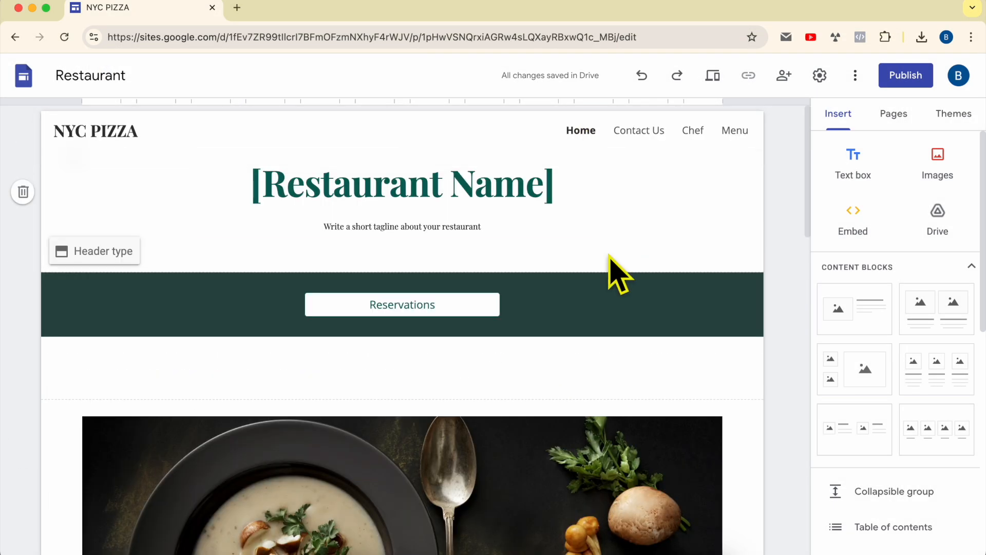
Try replacing the Home page's restaurant name heading with NYYC and undo the change
{"action": "triple_click", "coordinate": [460, 195]}
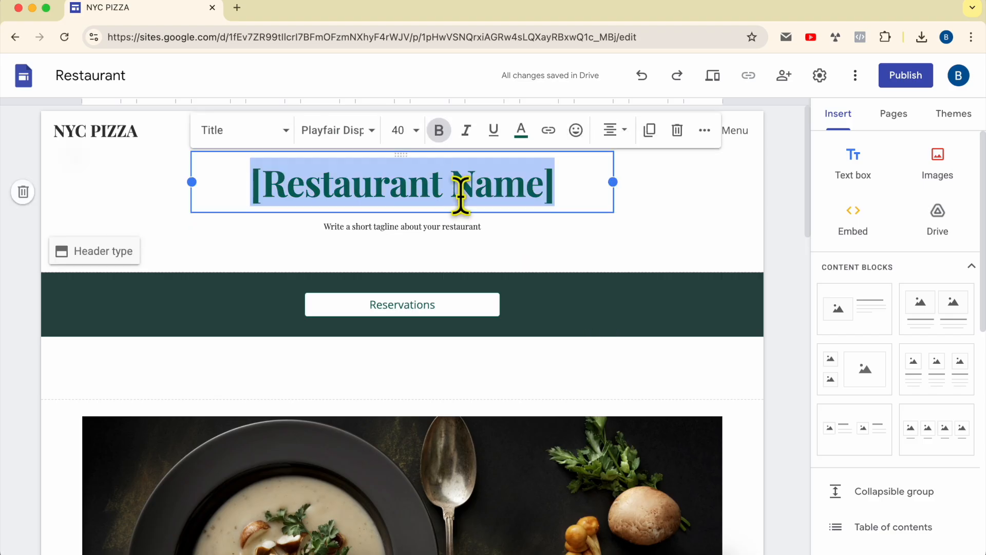
{"action": "type", "text": "NYYC"}
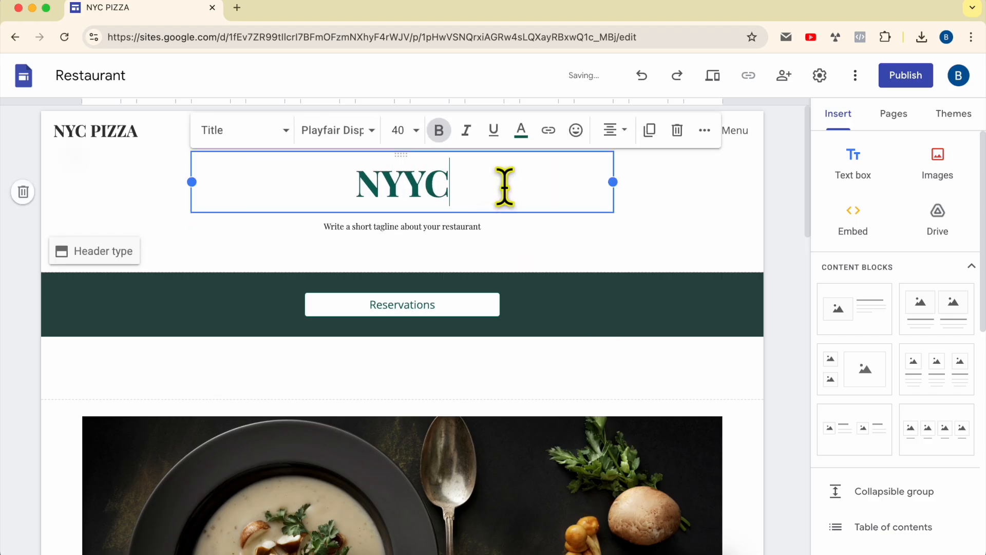
{"action": "left_click_drag", "start_coordinate": [504, 185], "coordinate": [247, 185]}
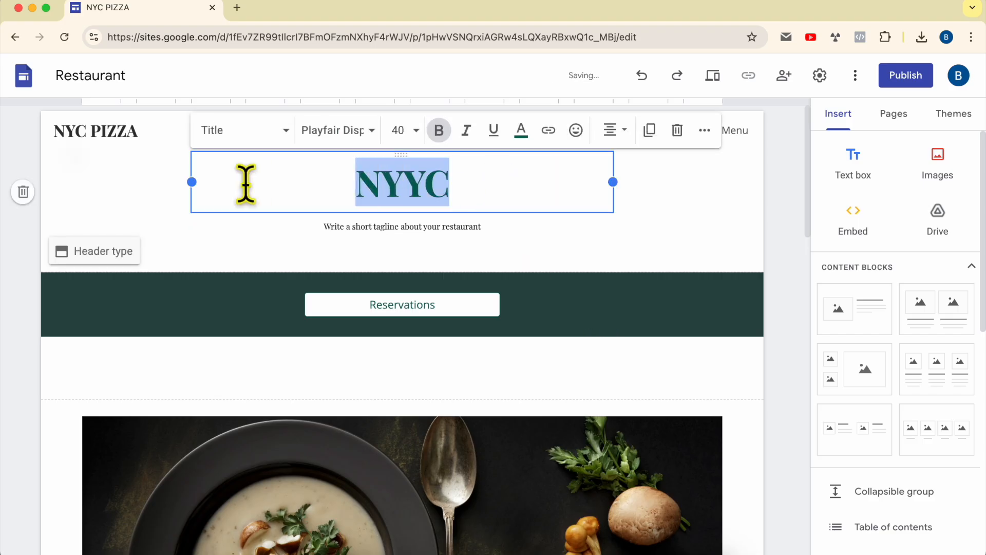
{"action": "left_click", "coordinate": [566, 185]}
{"action": "left_click_drag", "start_coordinate": [506, 185], "coordinate": [277, 185]}
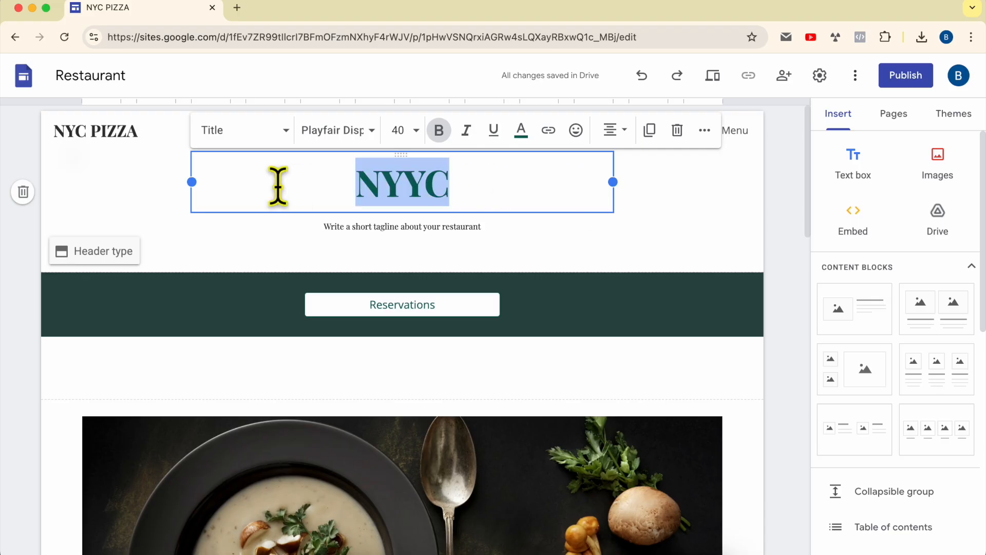
{"action": "left_click", "coordinate": [641, 75]}
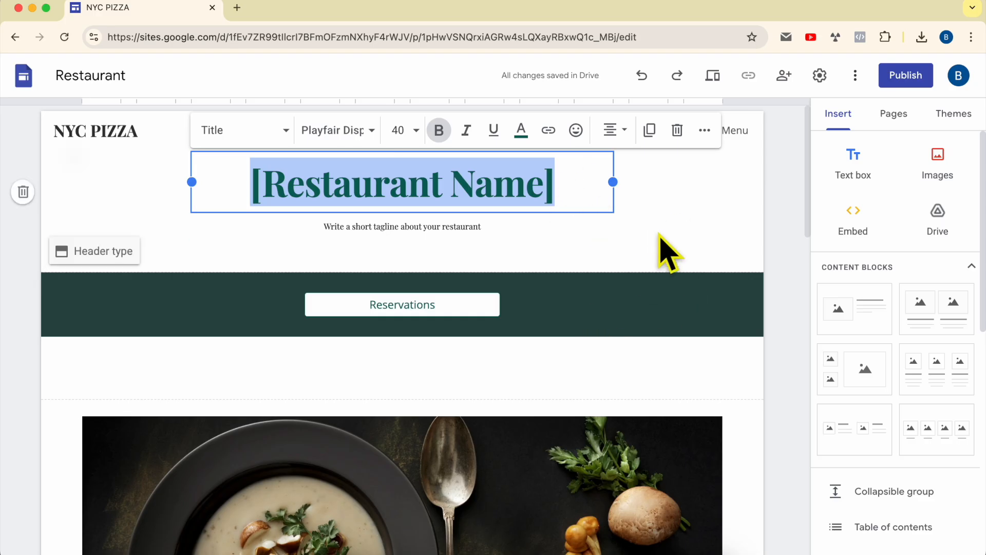
{"action": "left_click", "coordinate": [659, 253]}
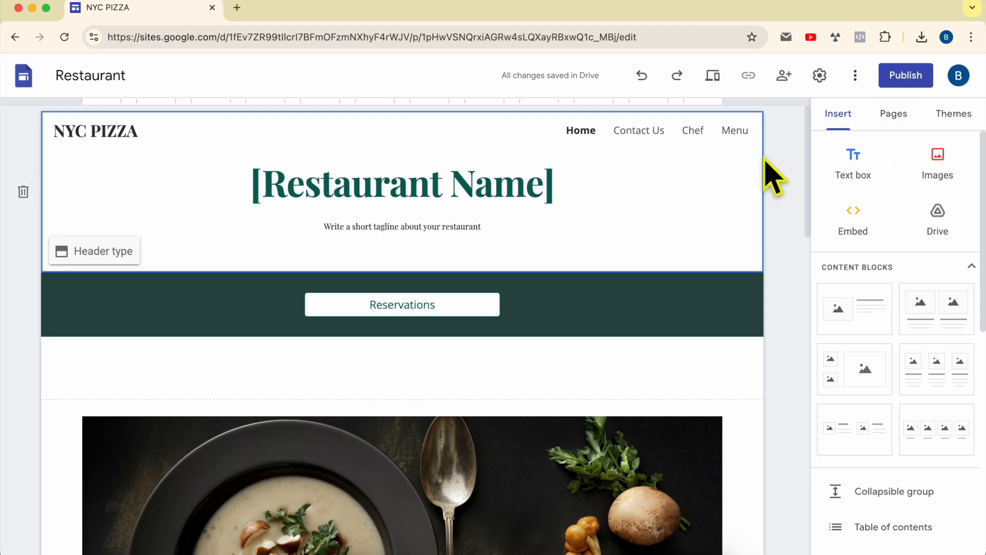
Create a new page named NEW PAGE with the custom path NEW-PAGE-2026
{"action": "left_click", "coordinate": [894, 133]}
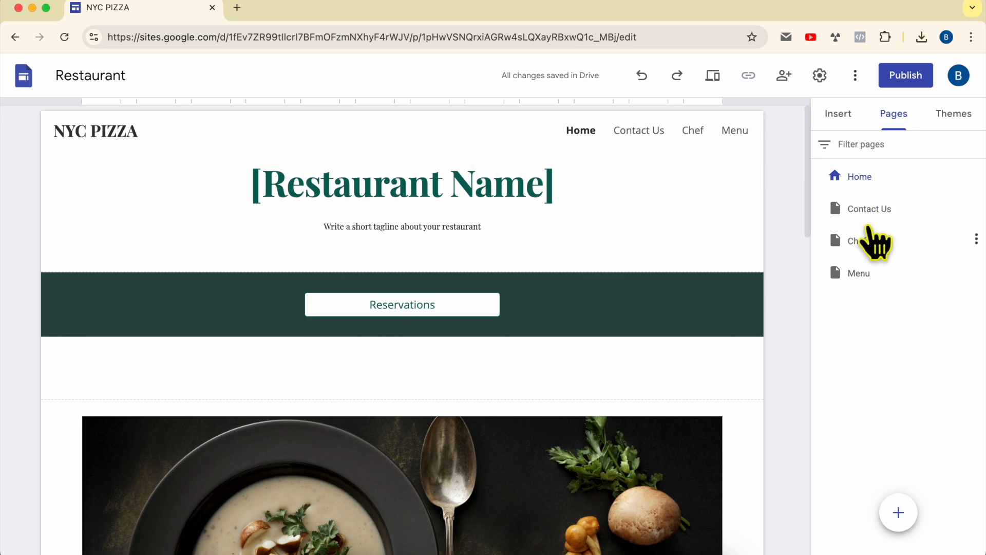
{"action": "mouse_move", "coordinate": [907, 528]}
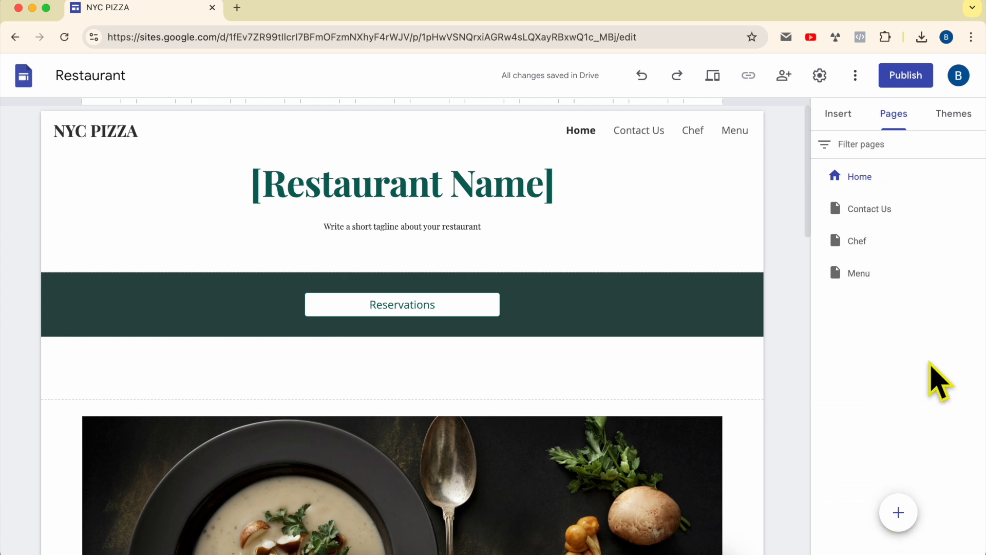
{"action": "mouse_move", "coordinate": [897, 508]}
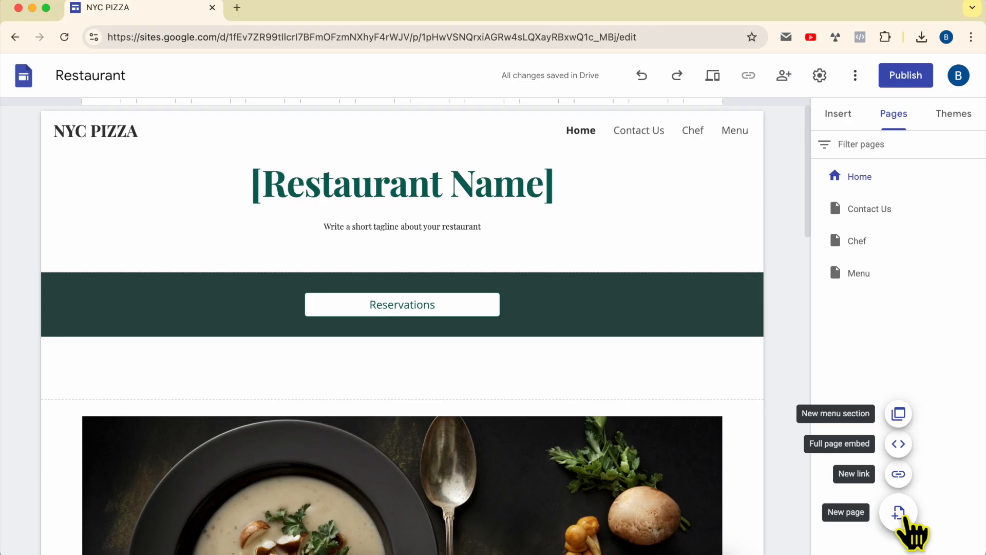
{"action": "left_click", "coordinate": [898, 512]}
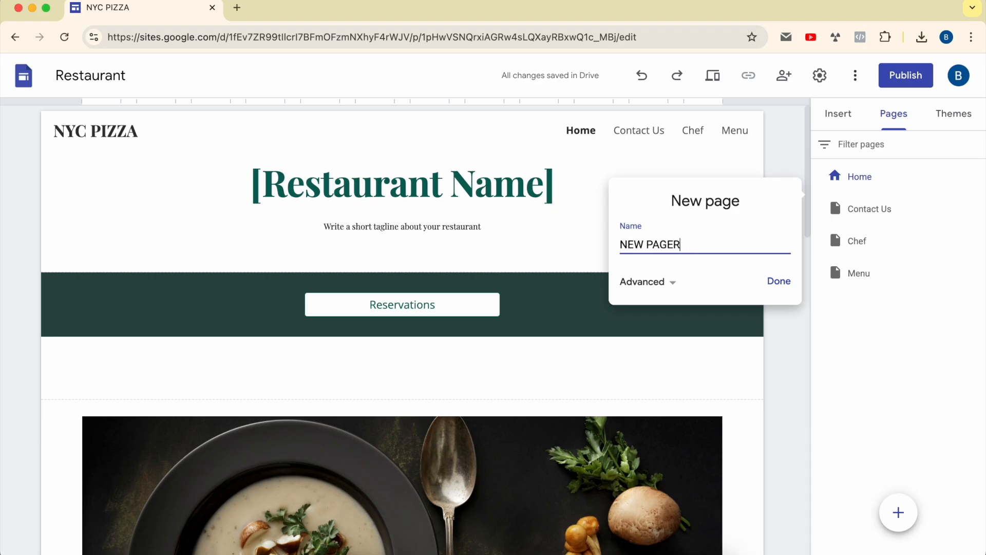
{"action": "left_click", "coordinate": [679, 282]}
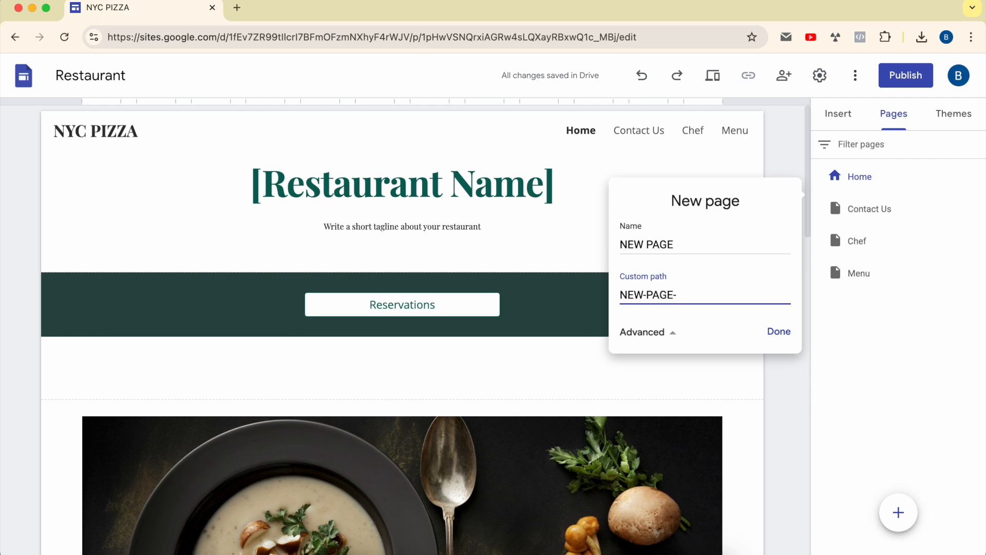
{"action": "type", "text": "@)"}
{"action": "key", "text": "BackSpace"}
{"action": "key", "text": "BackSpace"}
{"action": "key", "text": "BackSpace"}
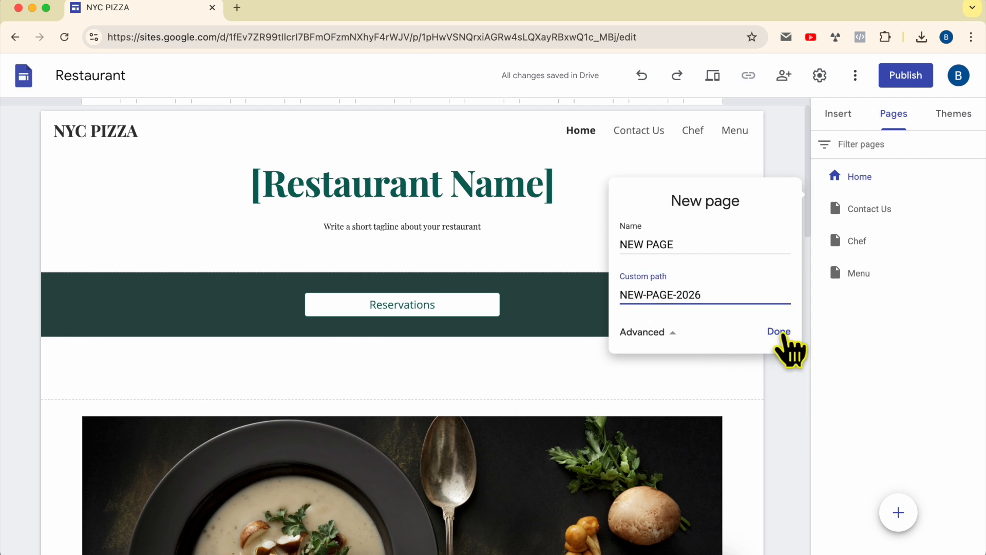
{"action": "left_click", "coordinate": [783, 333]}
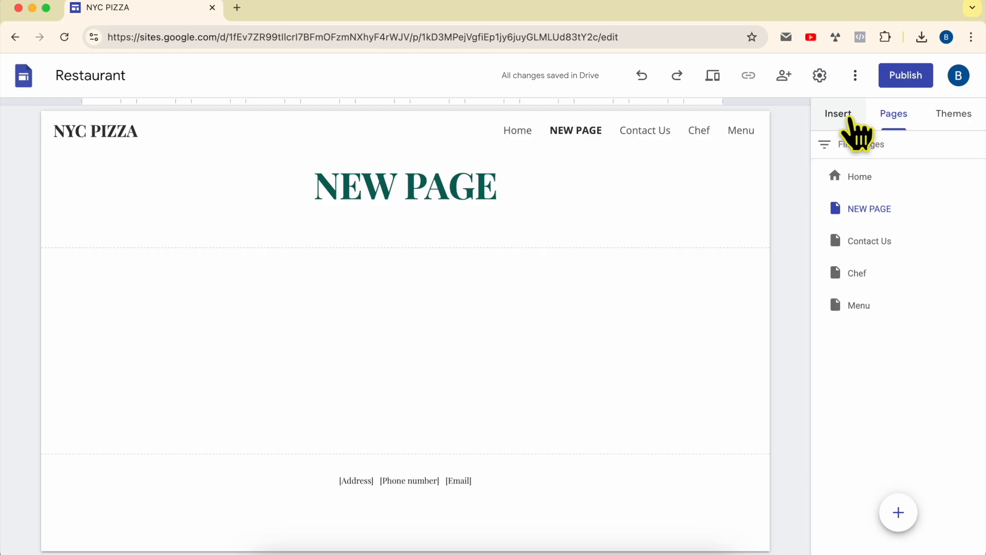
Insert the content block with three image placeholders and captions side by side on NEW PAGE
{"action": "left_click", "coordinate": [848, 119]}
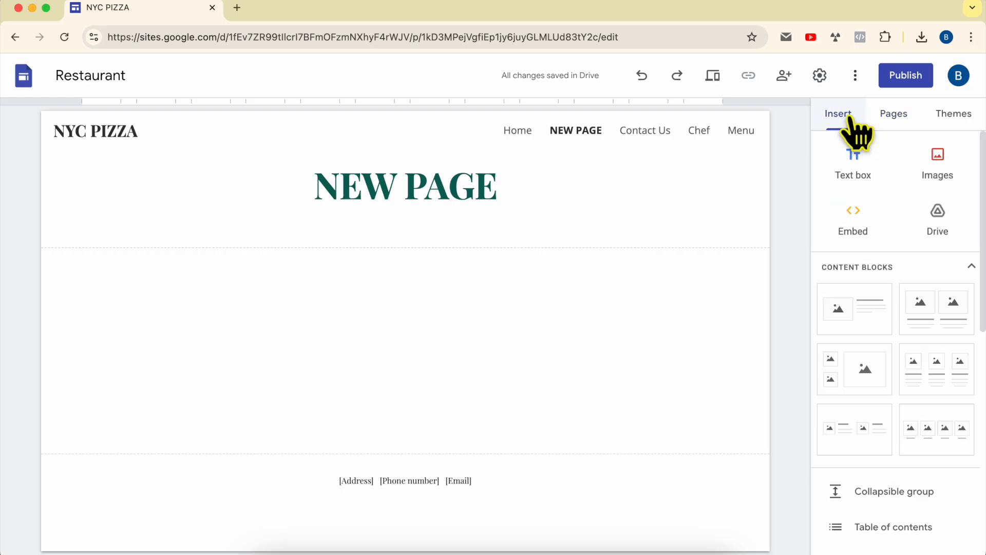
{"action": "scroll", "coordinate": [858, 313], "scroll_direction": "down", "scroll_amount": 1}
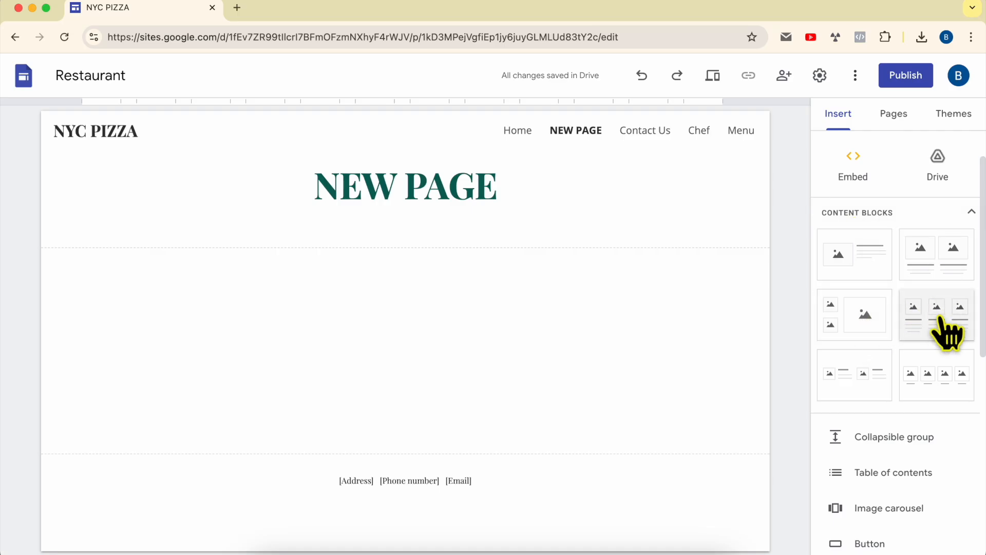
{"action": "left_click", "coordinate": [946, 331]}
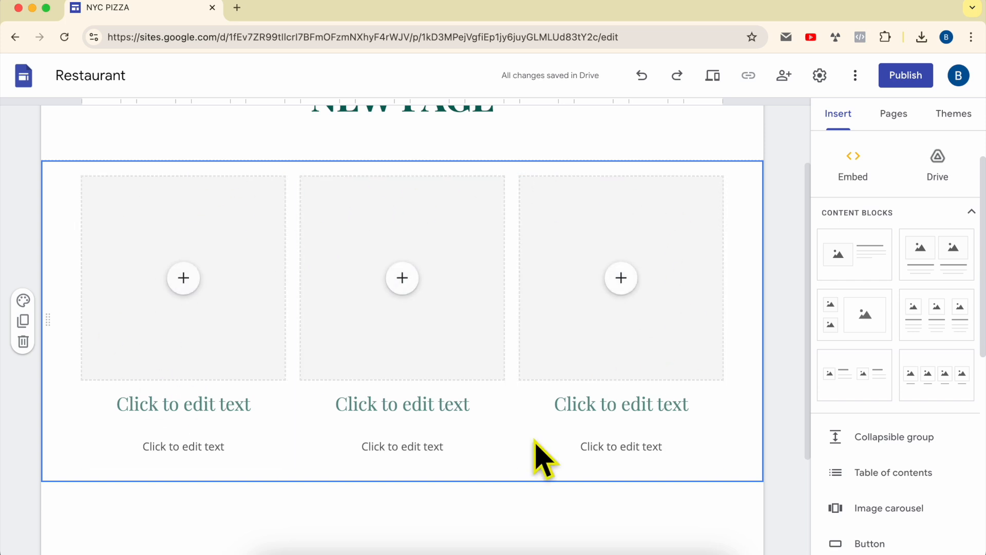
Fill the first placeholder of the block with a map of NYC Pizza Company, and make the map slightly taller
{"action": "left_click", "coordinate": [191, 283]}
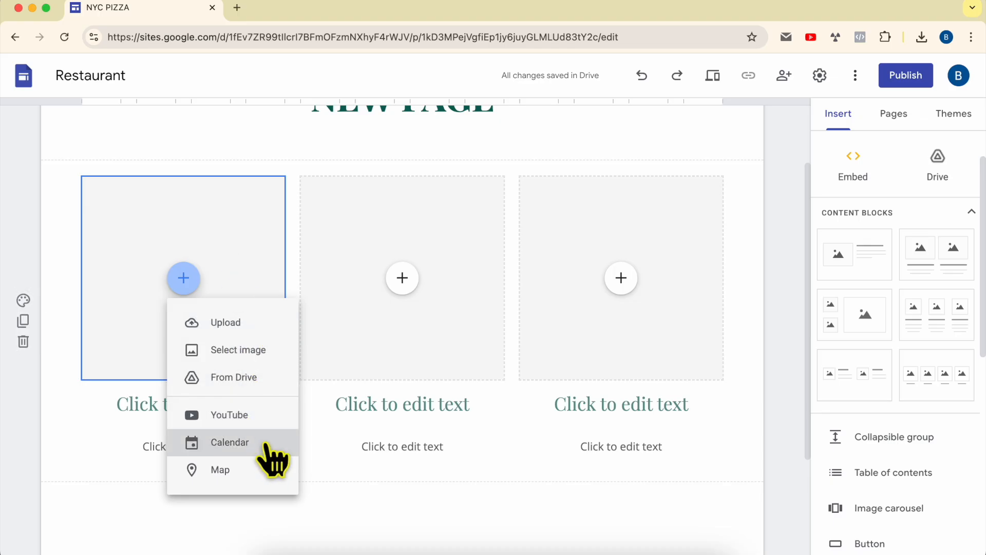
{"action": "left_click", "coordinate": [282, 469]}
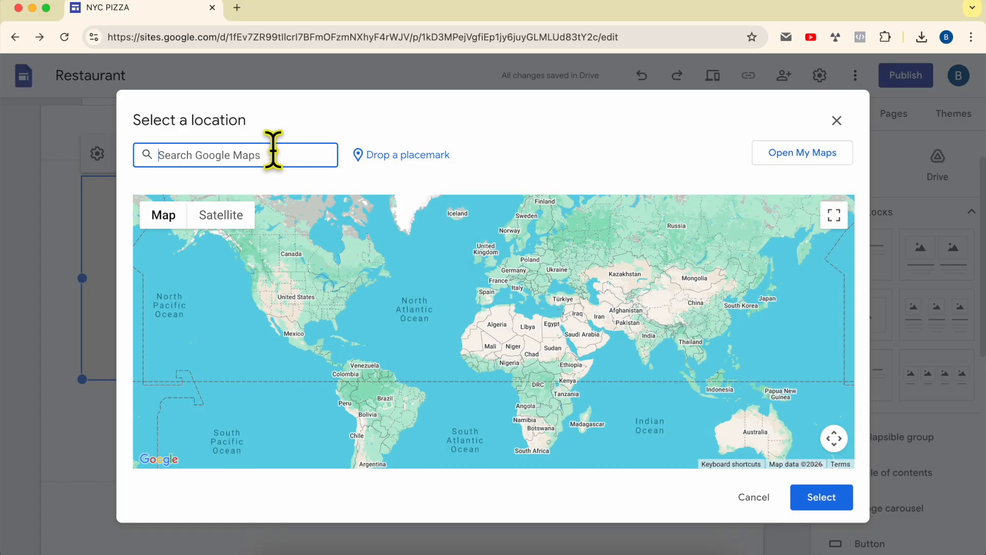
{"action": "type", "text": "nyc pizza"}
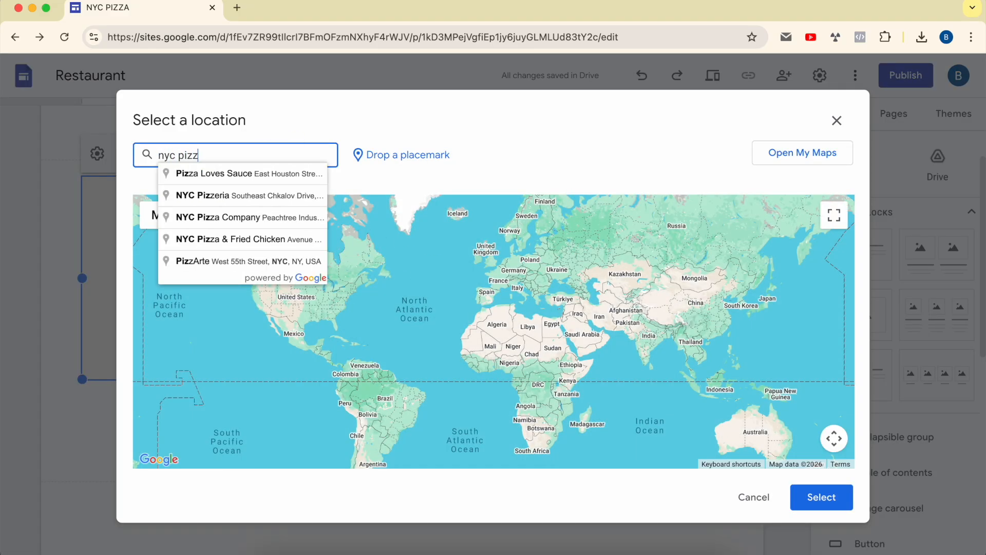
{"action": "left_click", "coordinate": [234, 174]}
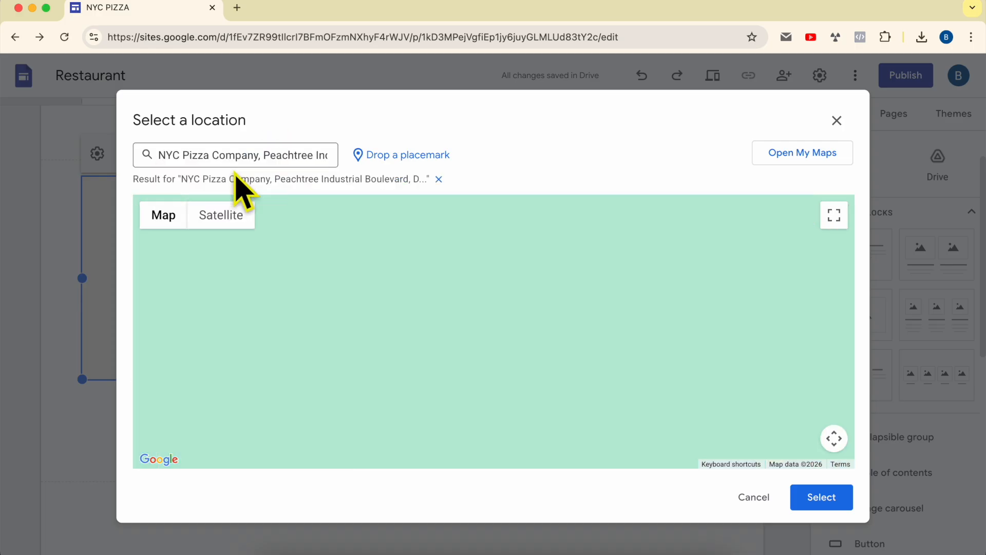
{"action": "left_click", "coordinate": [830, 500]}
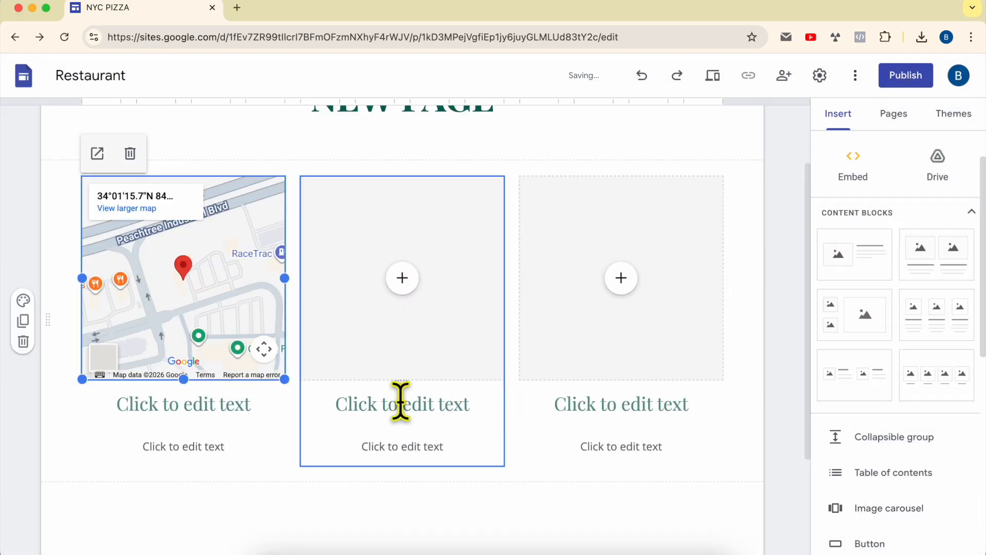
{"action": "mouse_move", "coordinate": [284, 379]}
{"action": "left_mouse_down"}
{"action": "mouse_move", "coordinate": [539, 447]}
{"action": "mouse_move", "coordinate": [284, 389]}
{"action": "left_mouse_up"}
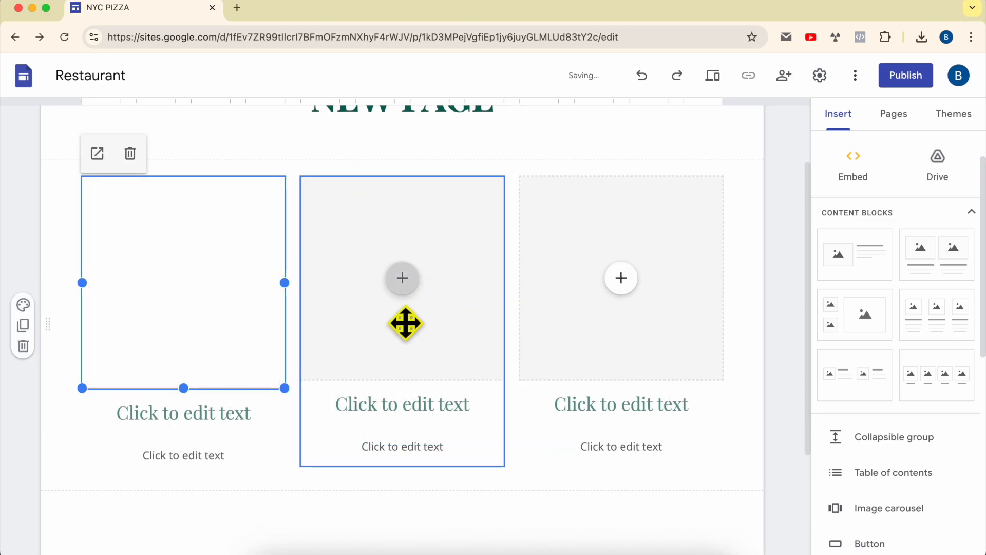
Delete the two empty columns of the block and widen the map column to the full content width
{"action": "left_click", "coordinate": [617, 231]}
{"action": "left_click", "coordinate": [567, 153]}
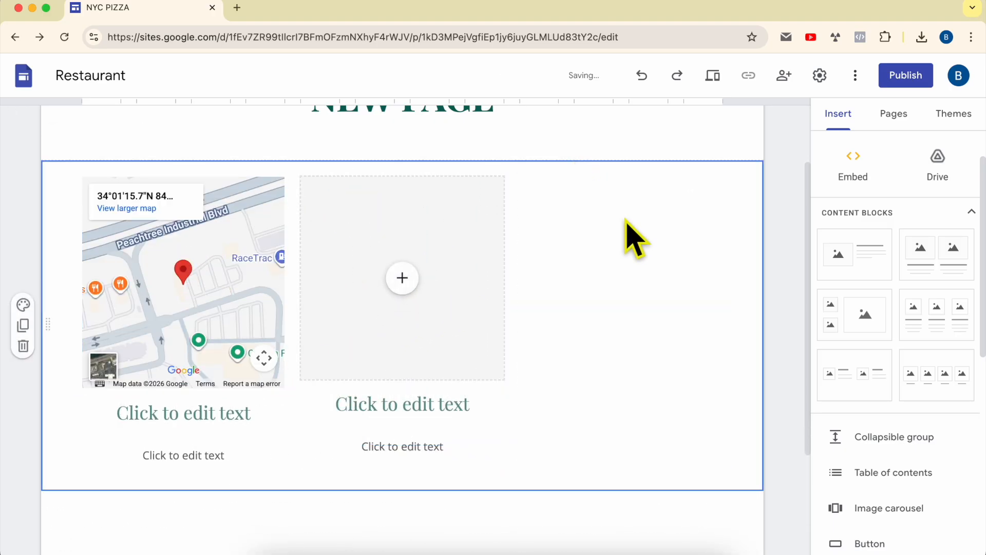
{"action": "left_click", "coordinate": [457, 193]}
{"action": "left_click", "coordinate": [348, 153]}
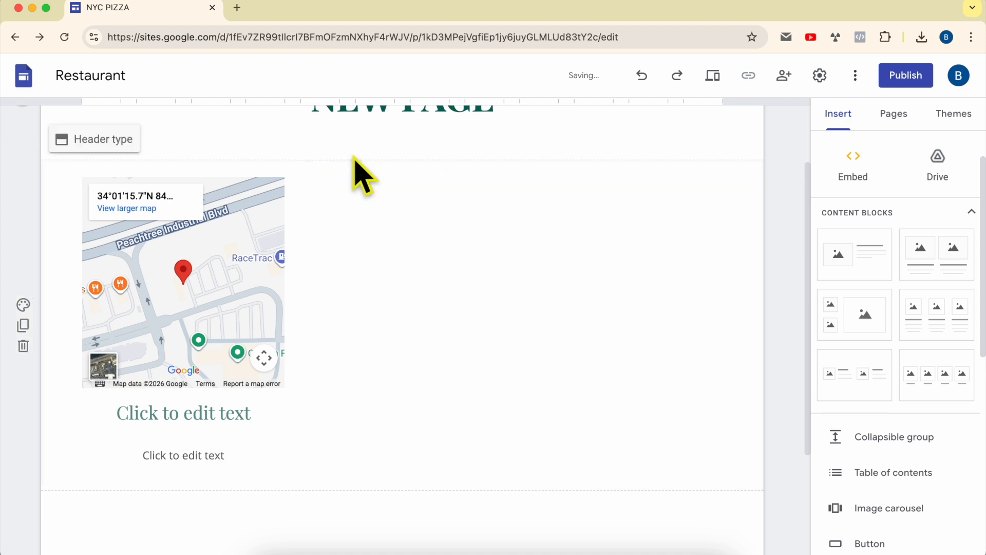
{"action": "left_click_drag", "start_coordinate": [284, 473], "coordinate": [724, 497]}
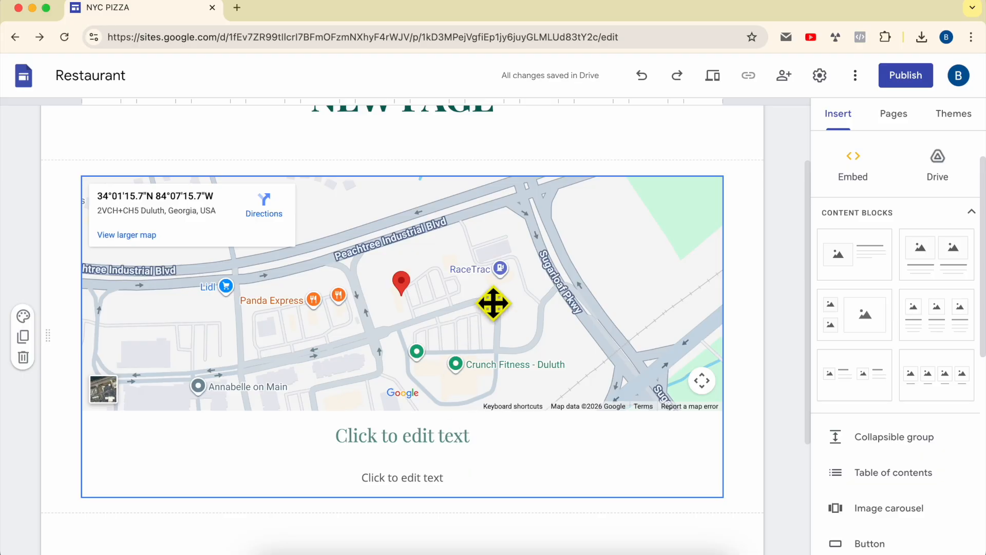
Add a divider and a spacer below the map section of NEW PAGE
{"action": "scroll", "coordinate": [574, 314], "scroll_direction": "down", "scroll_amount": 3}
{"action": "scroll", "coordinate": [652, 356], "scroll_direction": "up", "scroll_amount": 5}
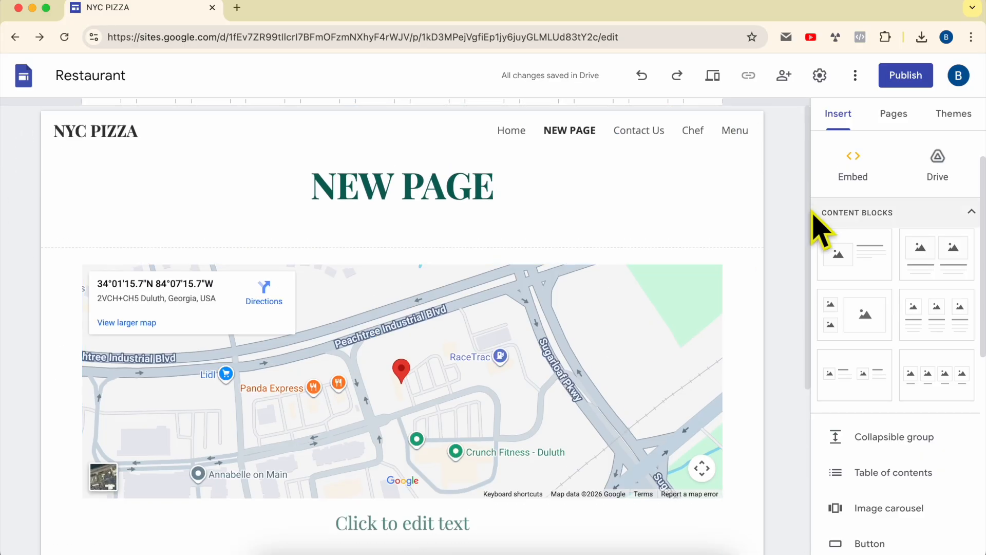
{"action": "scroll", "coordinate": [576, 336], "scroll_direction": "down", "scroll_amount": 5}
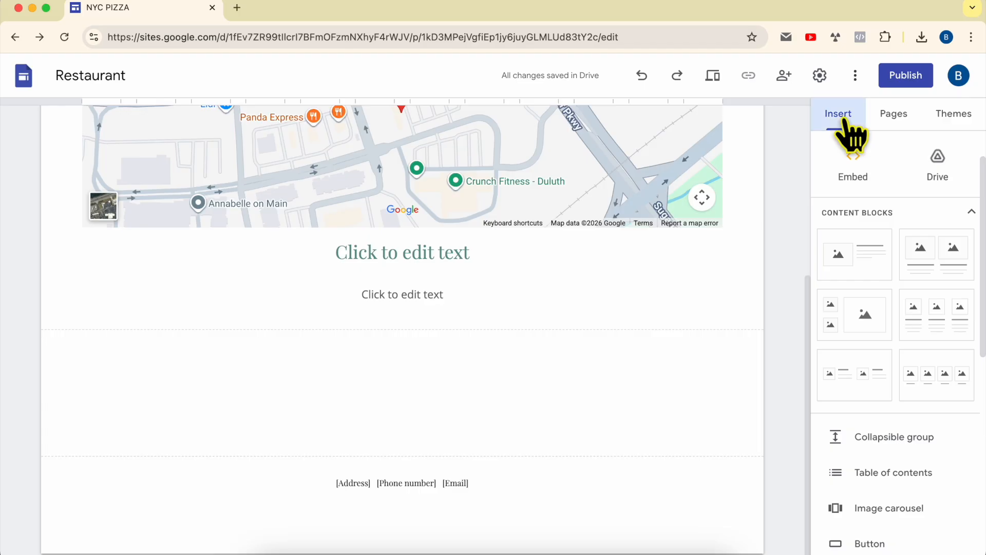
{"action": "scroll", "coordinate": [883, 367], "scroll_direction": "down", "scroll_amount": 7}
{"action": "scroll", "coordinate": [913, 311], "scroll_direction": "up", "scroll_amount": 6}
{"action": "scroll", "coordinate": [919, 350], "scroll_direction": "down", "scroll_amount": 3}
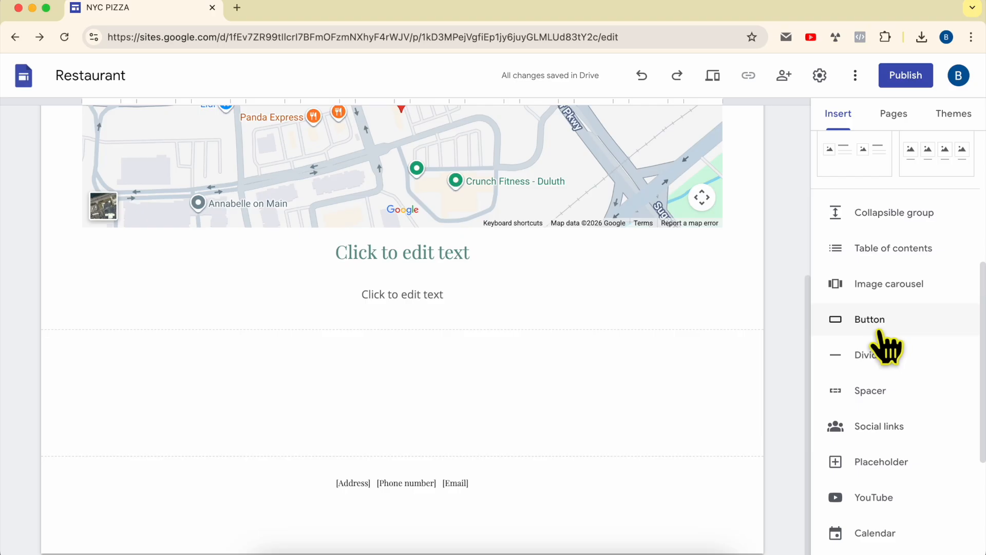
{"action": "left_click", "coordinate": [884, 362]}
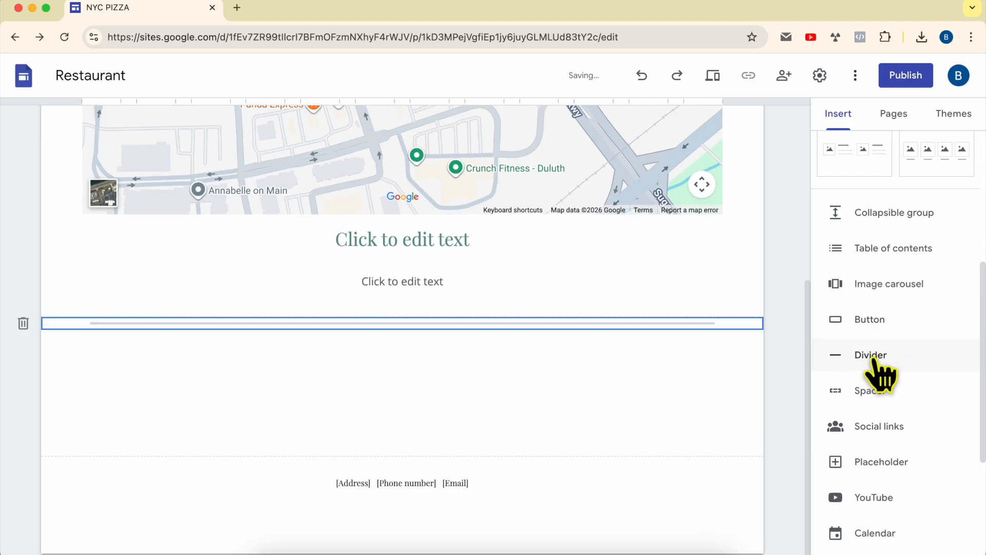
{"action": "left_click", "coordinate": [891, 393]}
{"action": "left_click", "coordinate": [616, 360]}
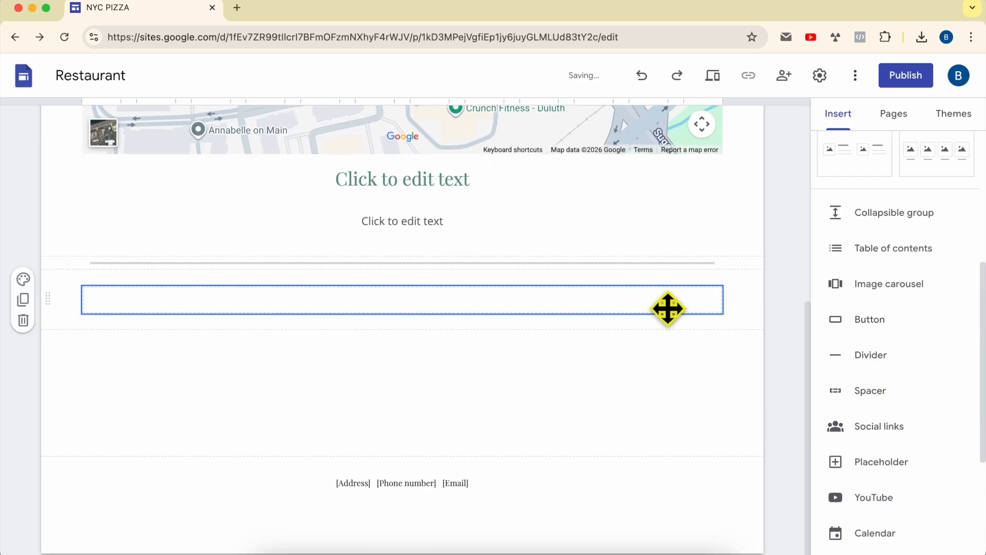
Insert an image carousel below the spacer, uploading the third, fourth and fifth Gemini_Gen PNG files from the Downloads folder
{"action": "scroll", "coordinate": [929, 441], "scroll_direction": "down", "scroll_amount": 1}
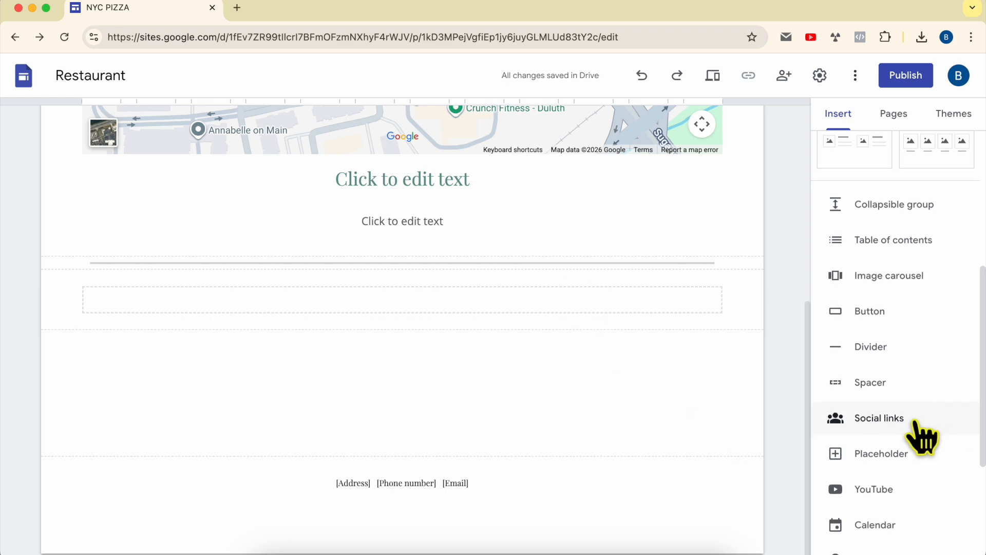
{"action": "scroll", "coordinate": [927, 436], "scroll_direction": "down", "scroll_amount": 2}
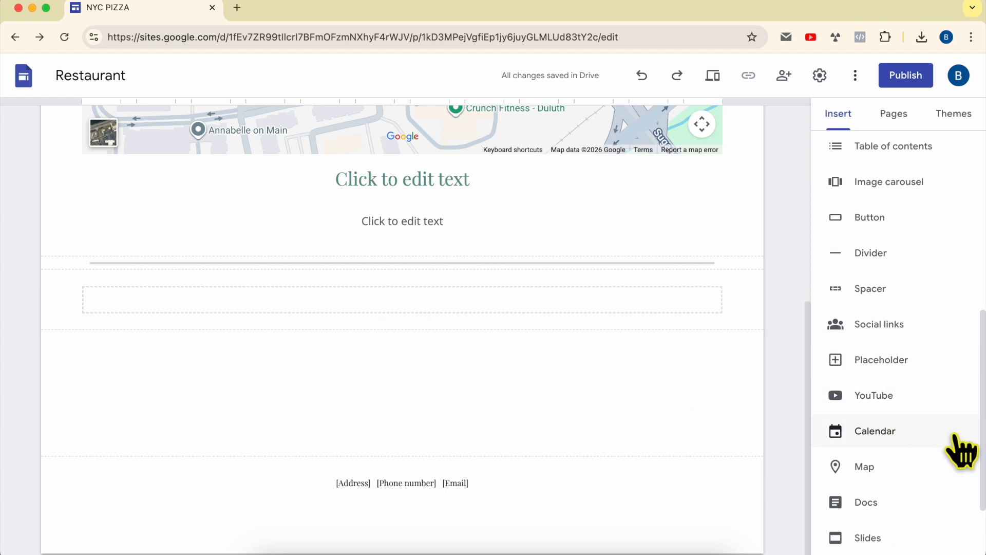
{"action": "scroll", "coordinate": [904, 411], "scroll_direction": "down", "scroll_amount": 2}
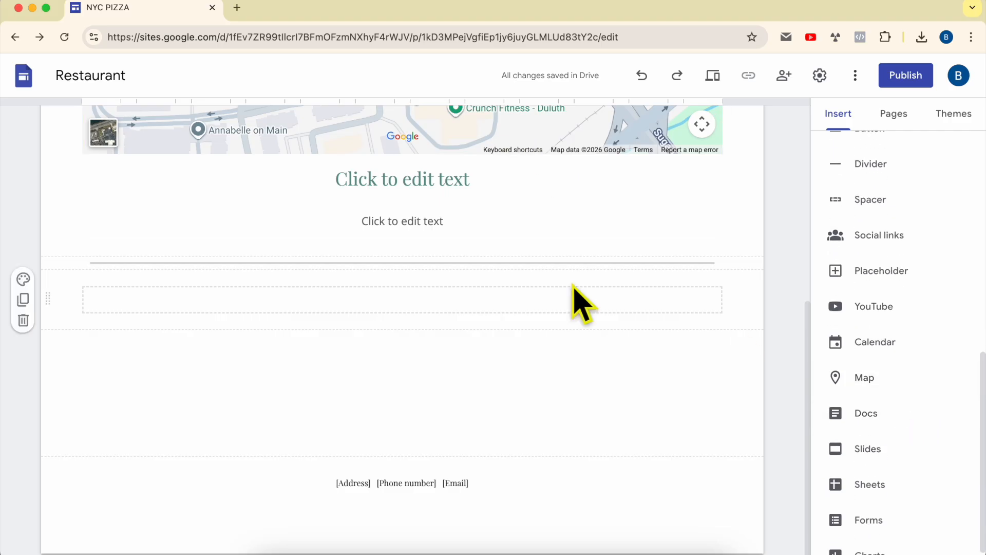
{"action": "scroll", "coordinate": [873, 432], "scroll_direction": "down", "scroll_amount": 1}
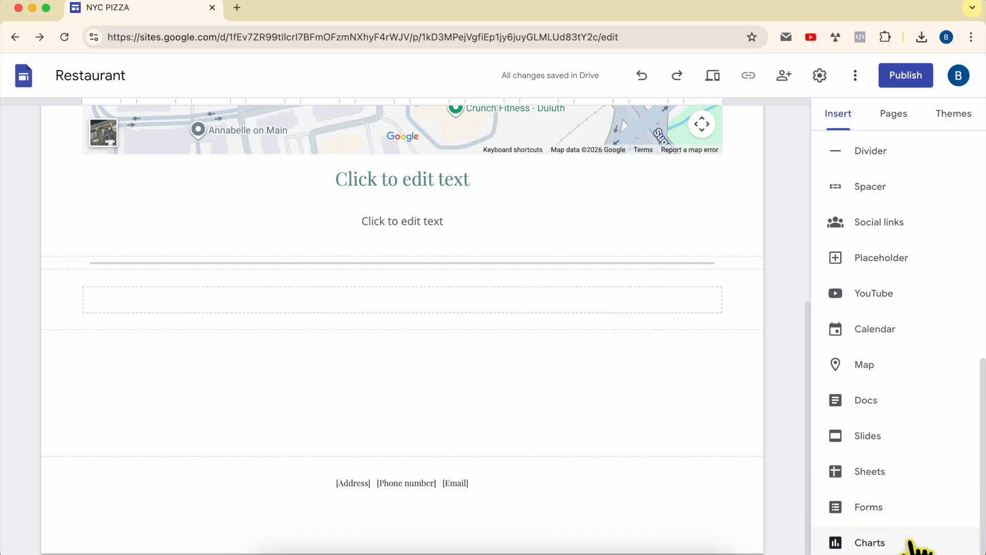
{"action": "scroll", "coordinate": [915, 437], "scroll_direction": "up", "scroll_amount": 5}
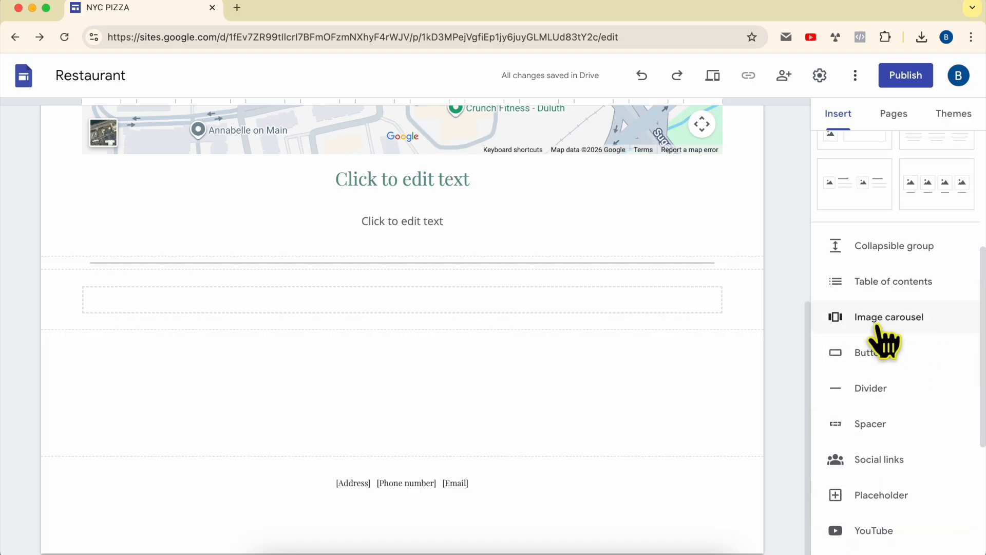
{"action": "left_click", "coordinate": [896, 329]}
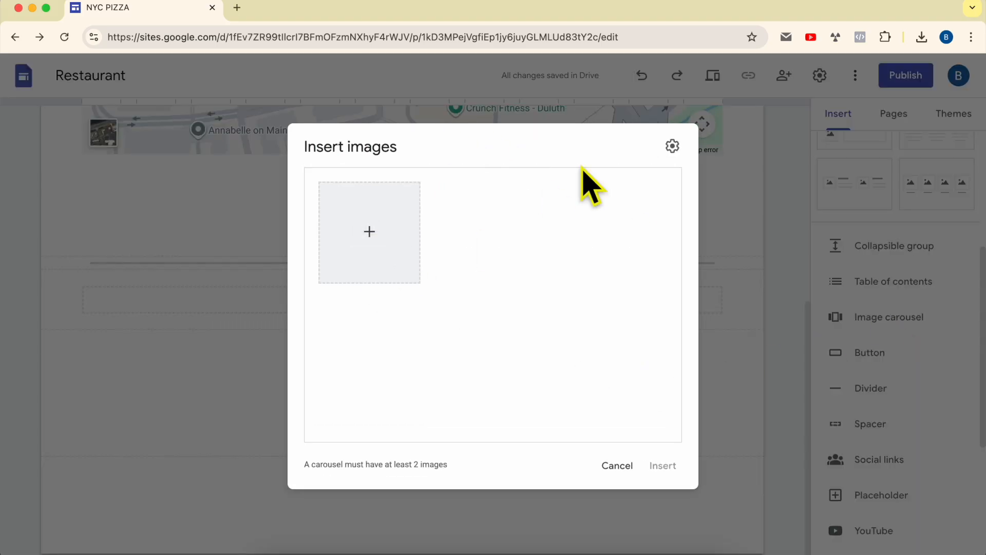
{"action": "left_click", "coordinate": [370, 232]}
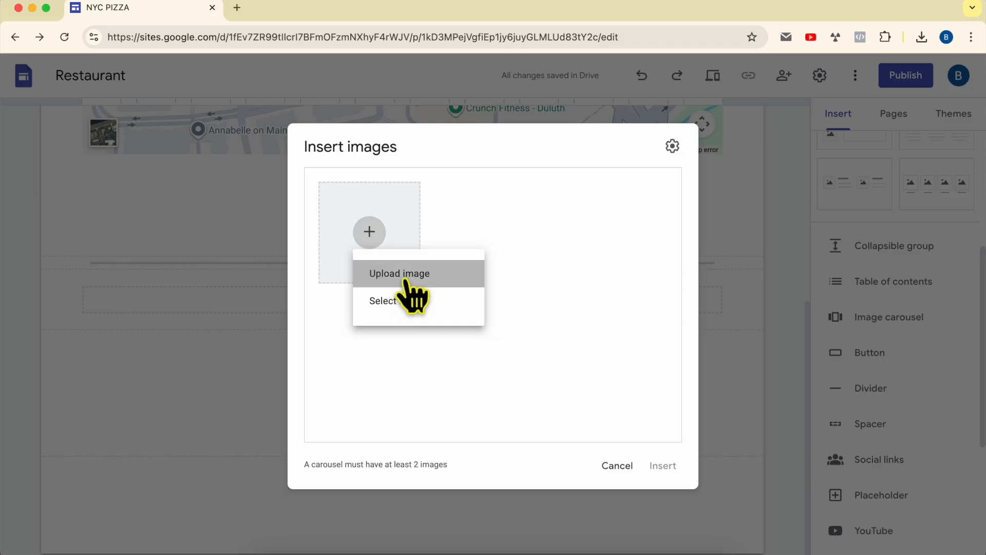
{"action": "left_click", "coordinate": [406, 280]}
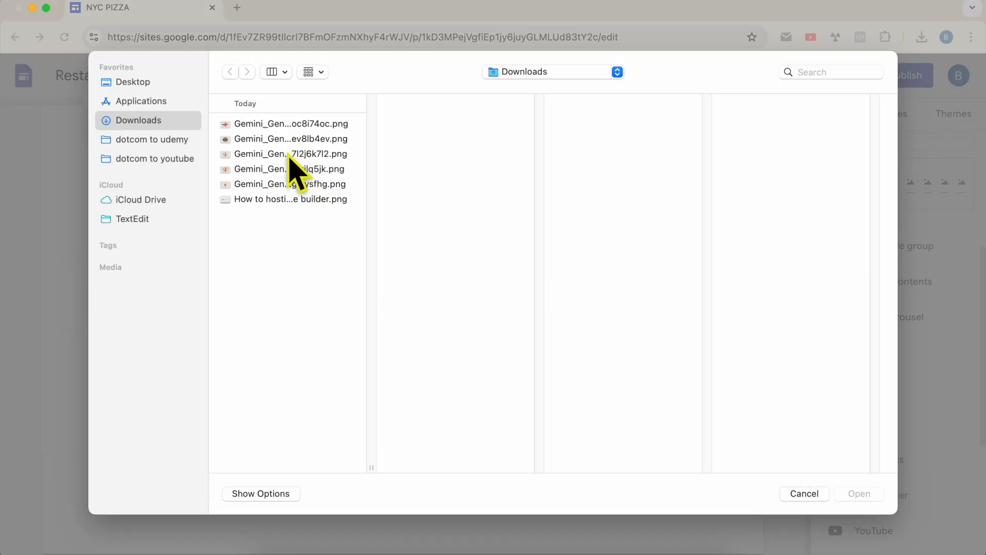
{"action": "left_click", "coordinate": [289, 155]}
{"action": "left_click", "coordinate": [288, 170], "text": "shift"}
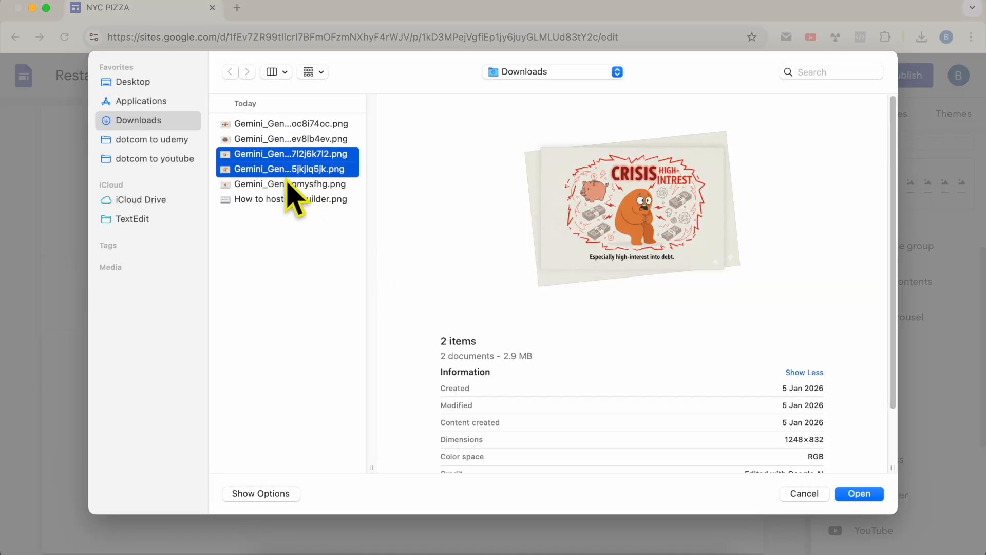
{"action": "left_click", "coordinate": [285, 184], "text": "shift"}
{"action": "key", "text": "Return"}
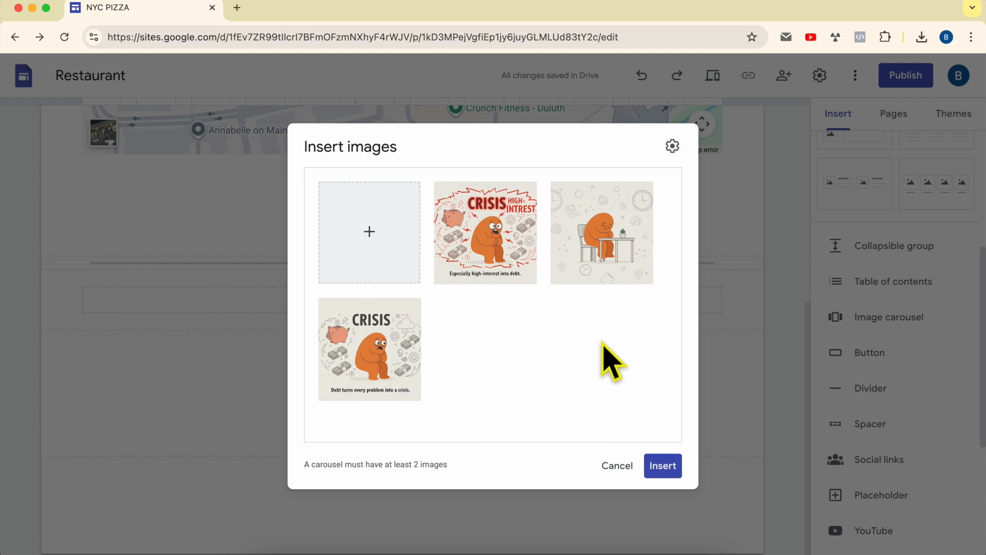
{"action": "left_click", "coordinate": [670, 468]}
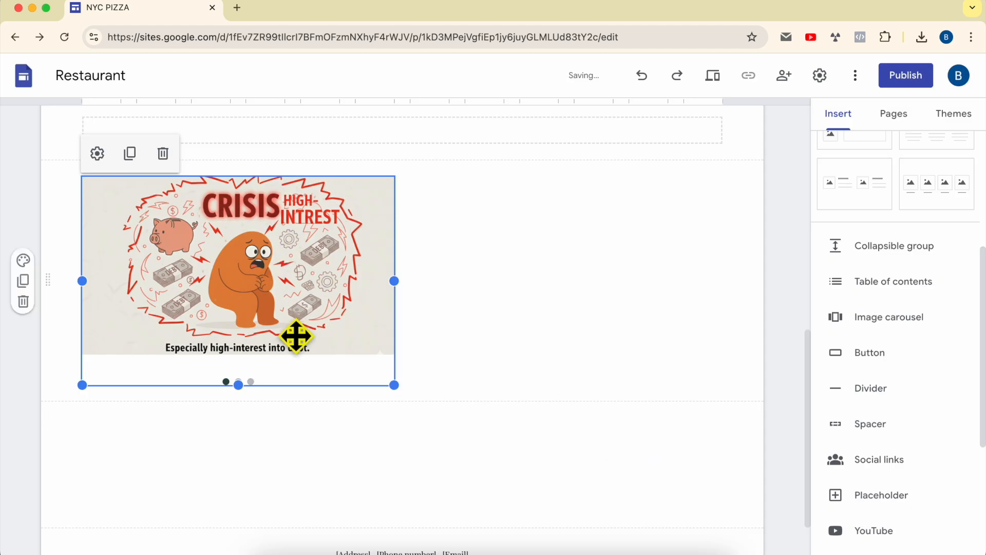
Enlarge the image carousel until whole images fit inside it, and centre it horizontally in its section
{"action": "left_click_drag", "start_coordinate": [394, 385], "coordinate": [722, 405]}
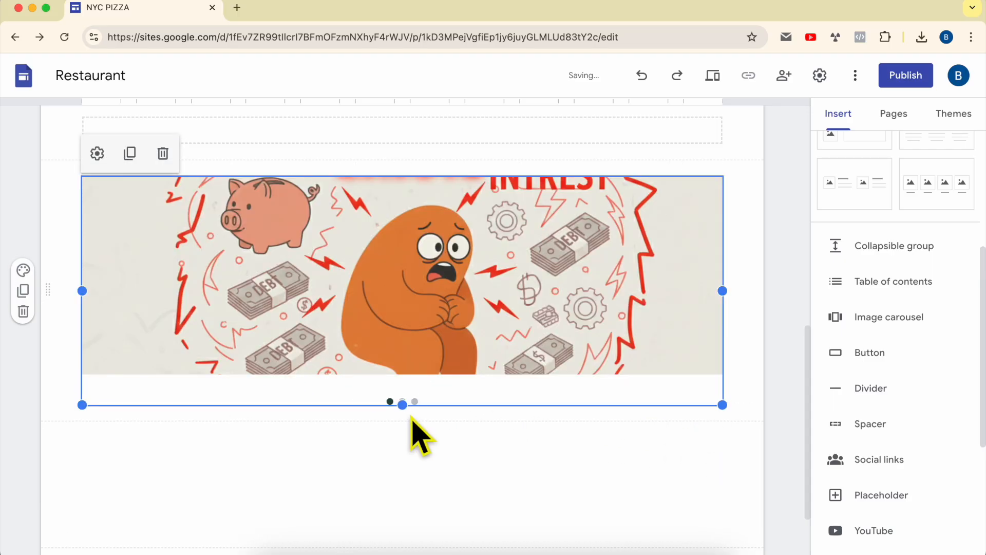
{"action": "left_click_drag", "start_coordinate": [402, 403], "coordinate": [406, 491]}
{"action": "left_click_drag", "start_coordinate": [723, 331], "coordinate": [550, 332]}
{"action": "left_click_drag", "start_coordinate": [475, 330], "coordinate": [407, 311]}
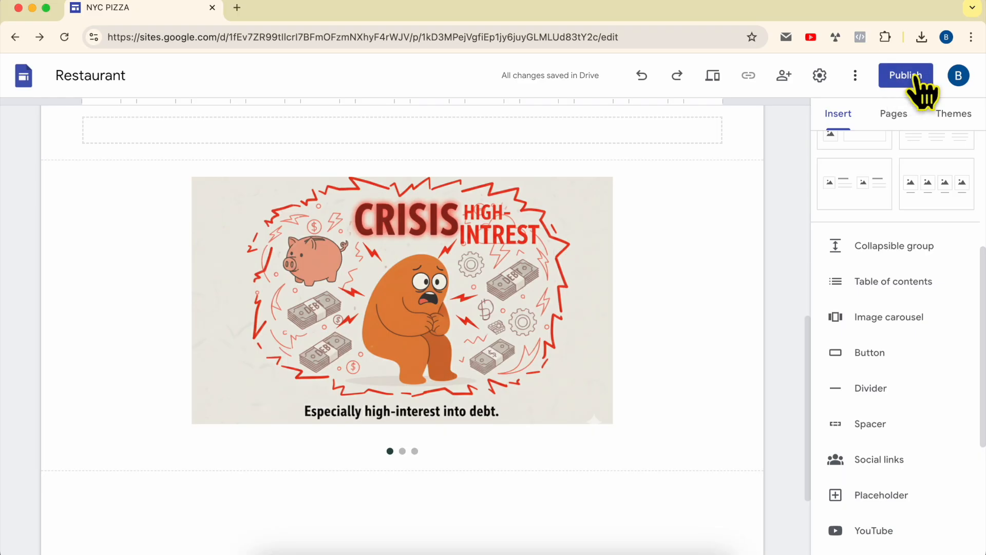
Publish the site to the web with the address nyc-pizza
{"action": "left_click", "coordinate": [919, 87]}
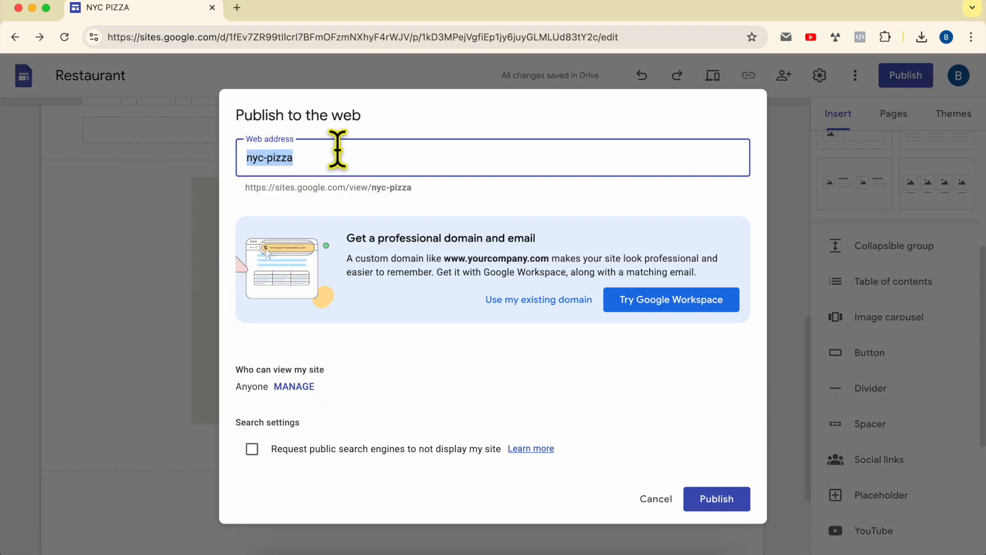
{"action": "left_click", "coordinate": [738, 502]}
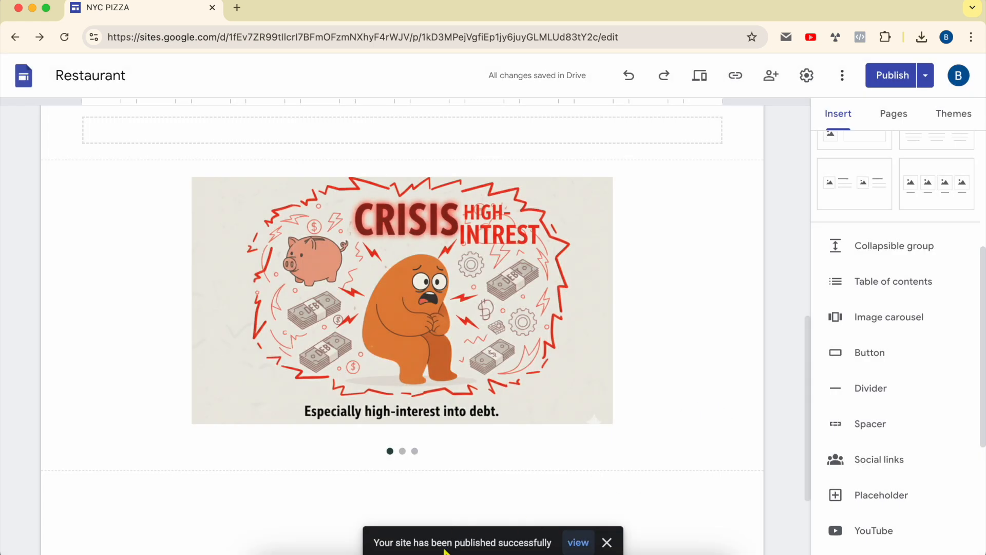
View the published NEW PAGE and advance through the images of its carousel
{"action": "left_click", "coordinate": [578, 543]}
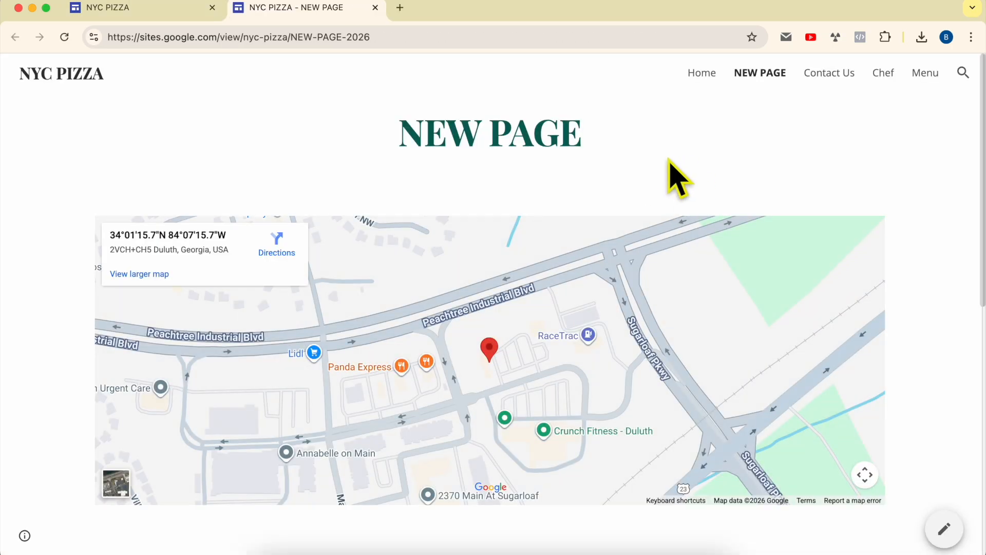
{"action": "scroll", "coordinate": [669, 160], "scroll_direction": "down", "scroll_amount": 10}
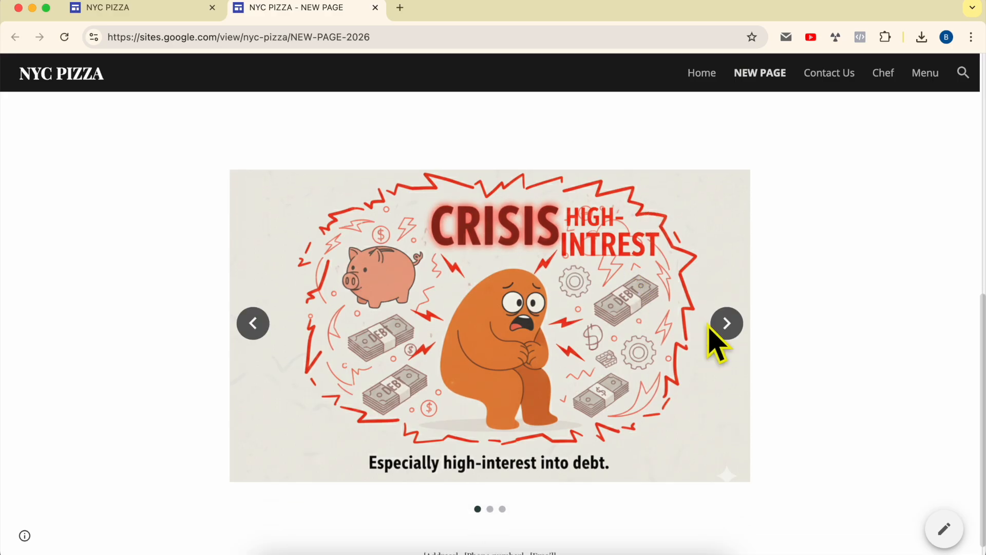
{"action": "left_click", "coordinate": [725, 324]}
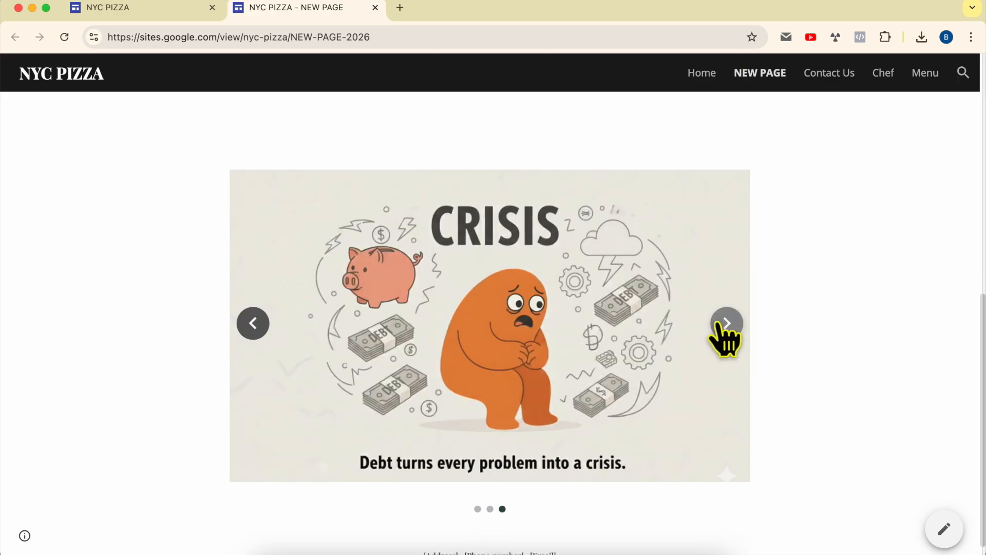
Open the published Home page and look through it down to the press coverage section and footer contact details
{"action": "scroll", "coordinate": [692, 111], "scroll_direction": "up", "scroll_amount": 4}
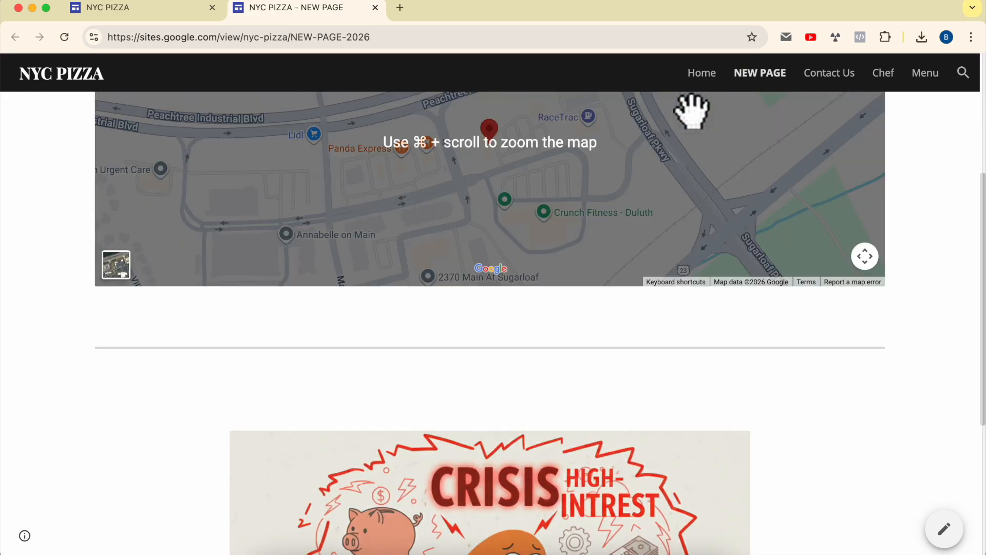
{"action": "scroll", "coordinate": [693, 111], "scroll_direction": "up", "scroll_amount": 5}
{"action": "left_click", "coordinate": [697, 76]}
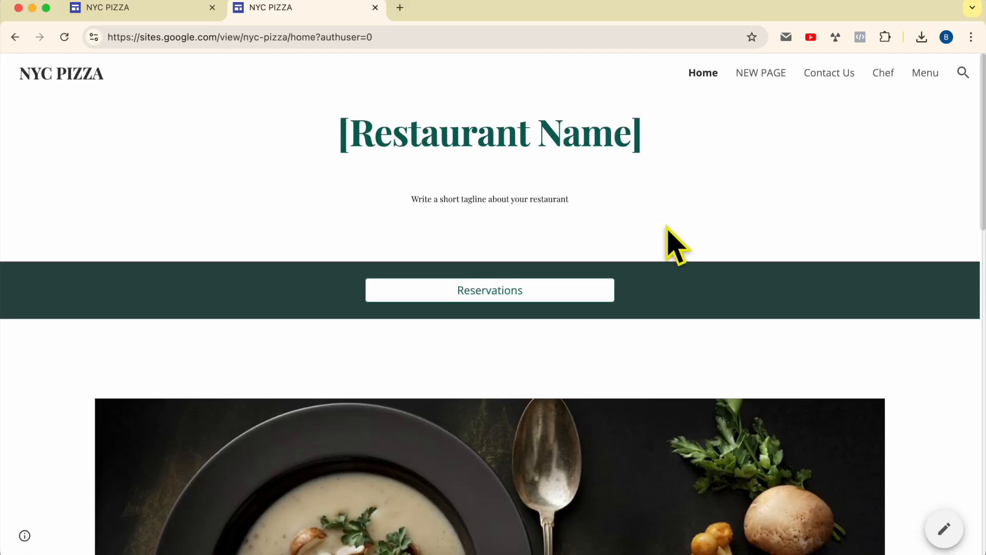
{"action": "scroll", "coordinate": [677, 245], "scroll_direction": "down", "scroll_amount": 9}
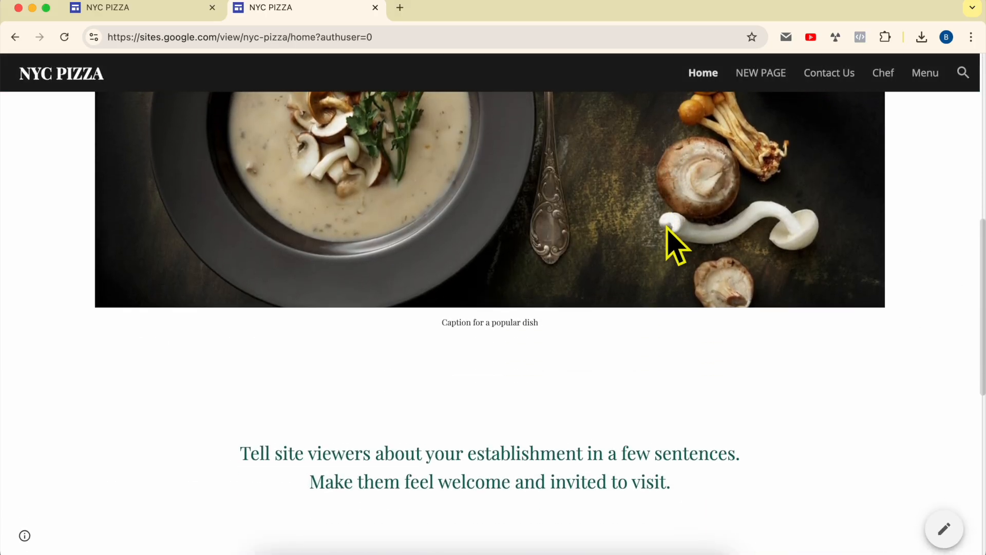
{"action": "scroll", "coordinate": [677, 245], "scroll_direction": "down", "scroll_amount": 9}
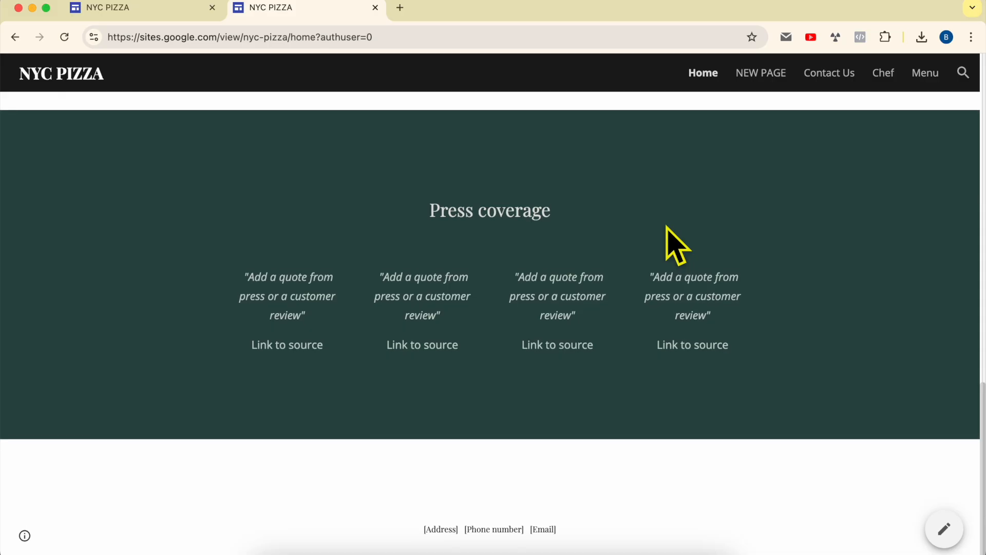
{"action": "scroll", "coordinate": [667, 236], "scroll_direction": "up", "scroll_amount": 9}
{"action": "scroll", "coordinate": [667, 236], "scroll_direction": "down", "scroll_amount": 9}
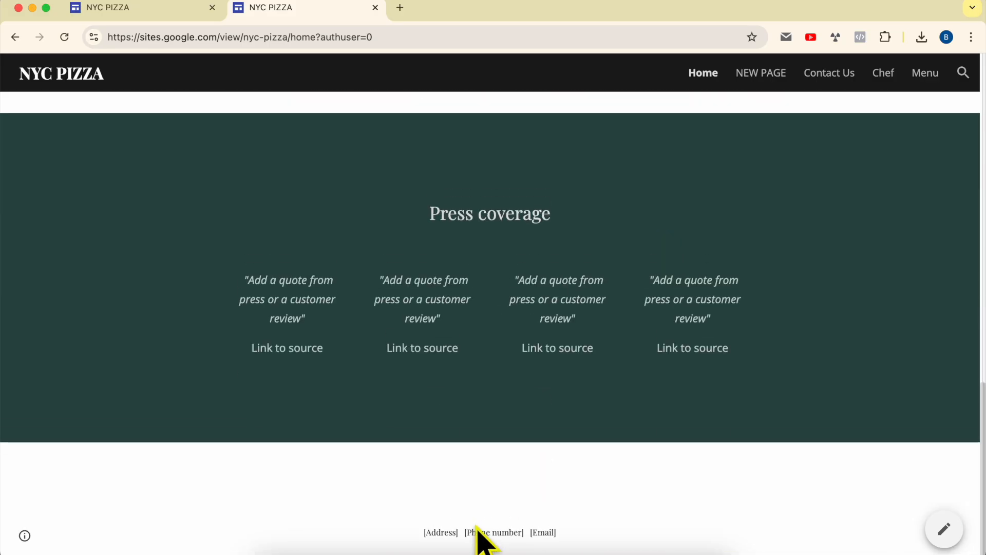
{"action": "double_click", "coordinate": [532, 532]}
{"action": "scroll", "coordinate": [529, 529], "scroll_direction": "up", "scroll_amount": 12}
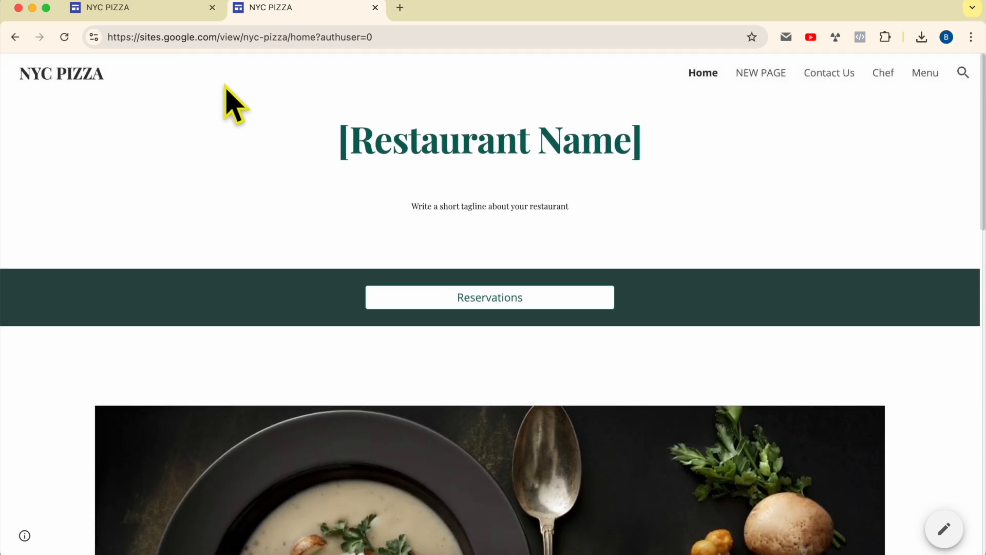
Return to the site editor and look over its additional options and site settings
{"action": "left_click", "coordinate": [170, 9]}
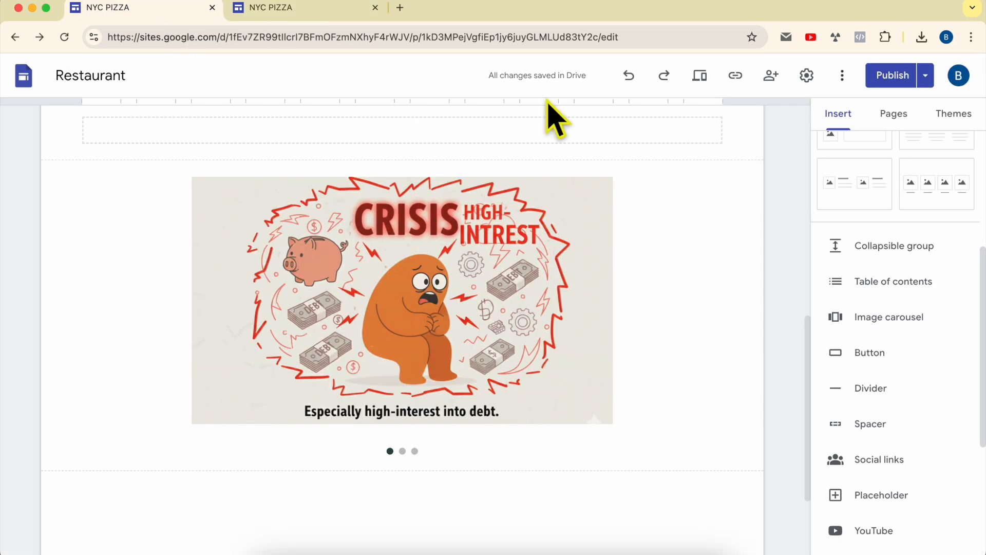
{"action": "left_click", "coordinate": [841, 77]}
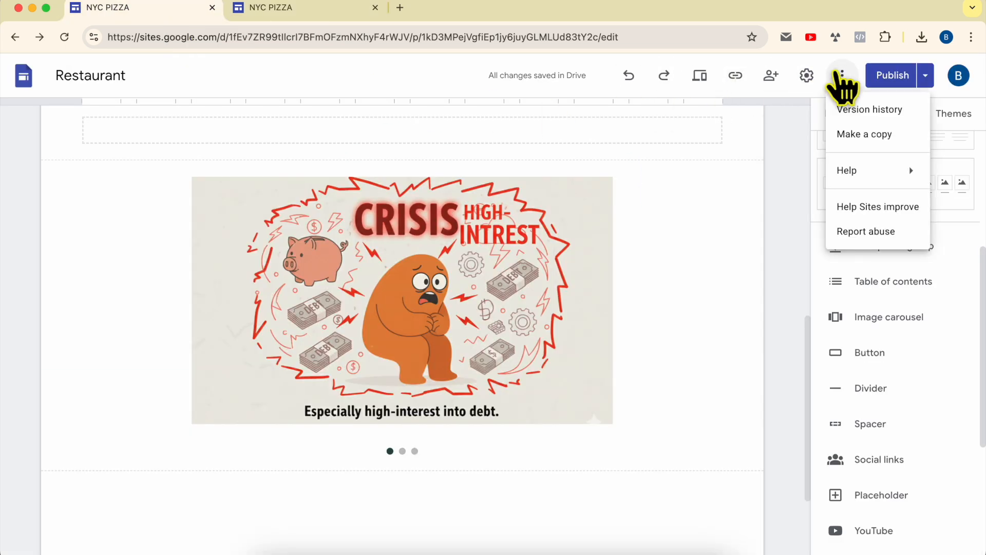
{"action": "left_click", "coordinate": [806, 76]}
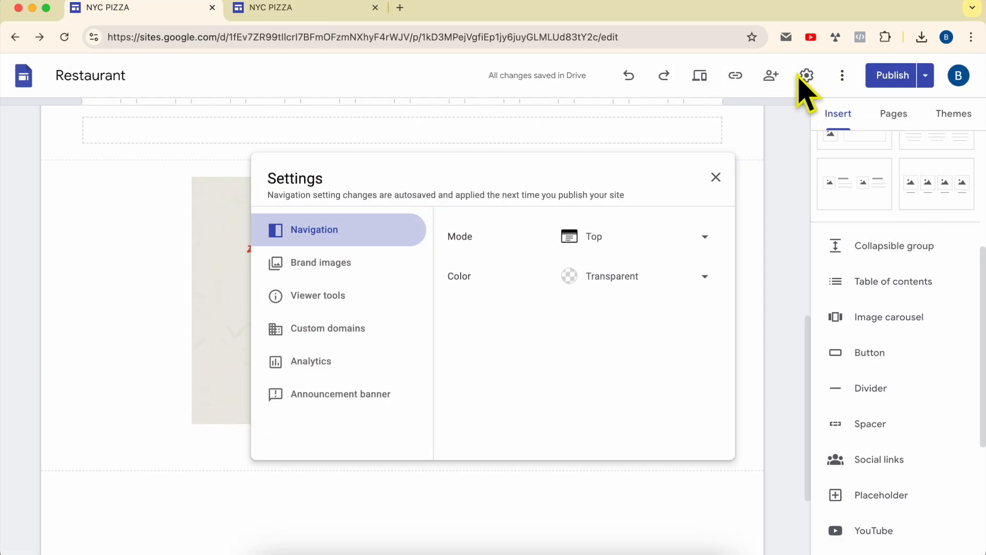
{"action": "left_click", "coordinate": [788, 136]}
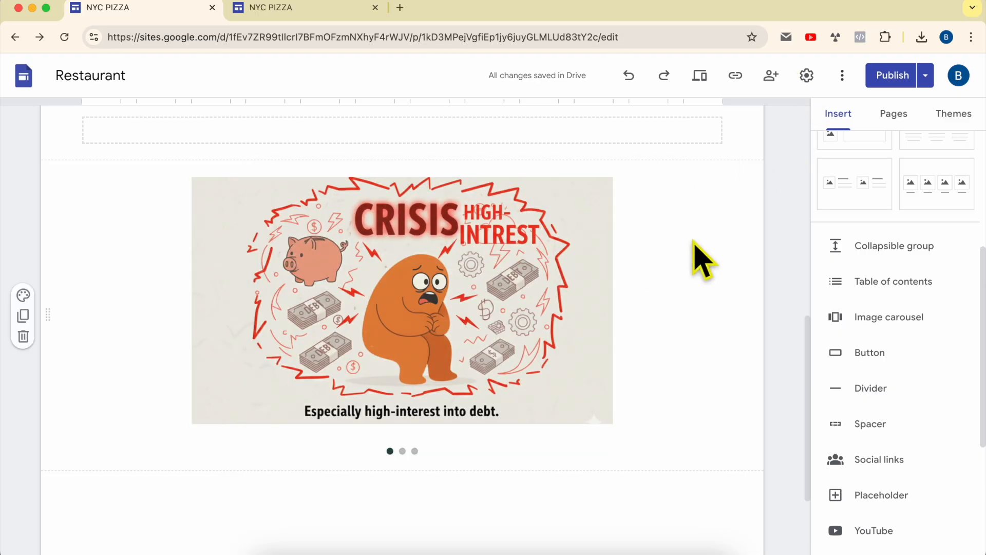
{"action": "scroll", "coordinate": [701, 260], "scroll_direction": "up", "scroll_amount": 10}
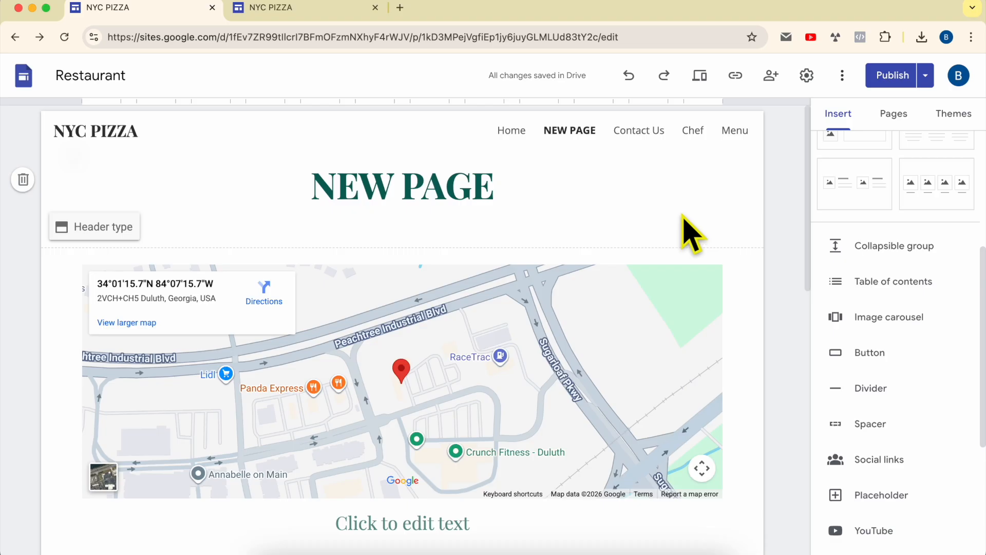
Set the site's navigation mode to Side and check the page links in the side menu
{"action": "left_click", "coordinate": [806, 75]}
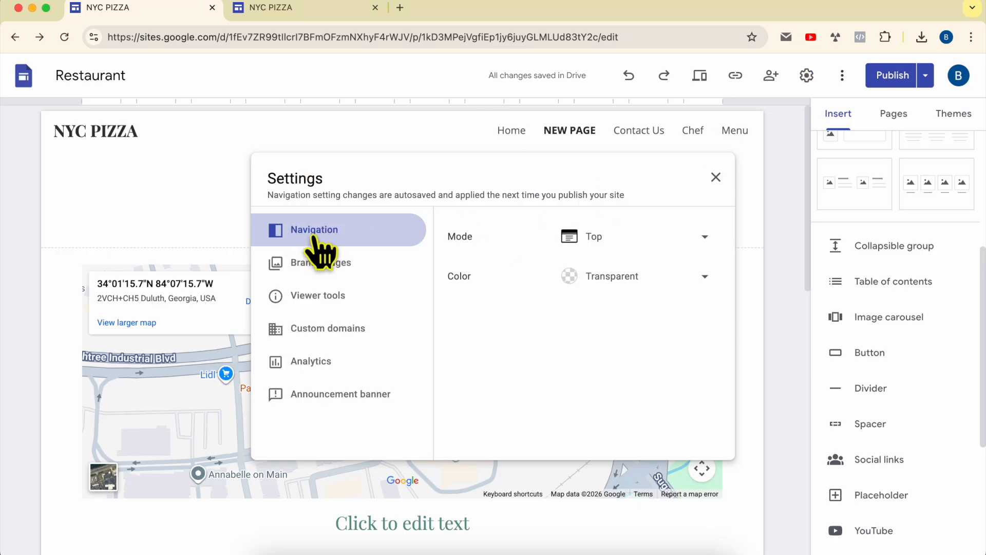
{"action": "left_click", "coordinate": [570, 239]}
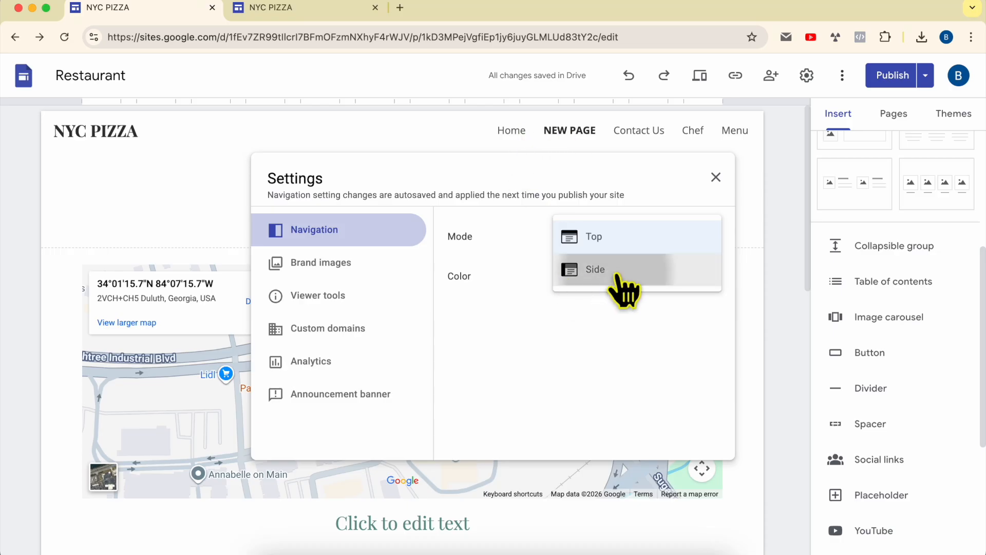
{"action": "left_click", "coordinate": [618, 272]}
{"action": "left_click", "coordinate": [77, 136]}
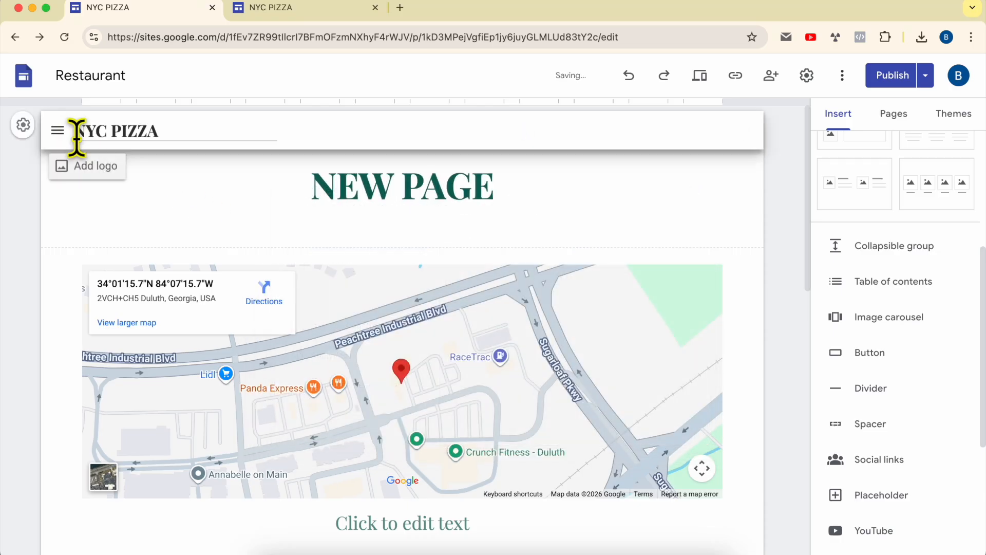
{"action": "left_click", "coordinate": [60, 132]}
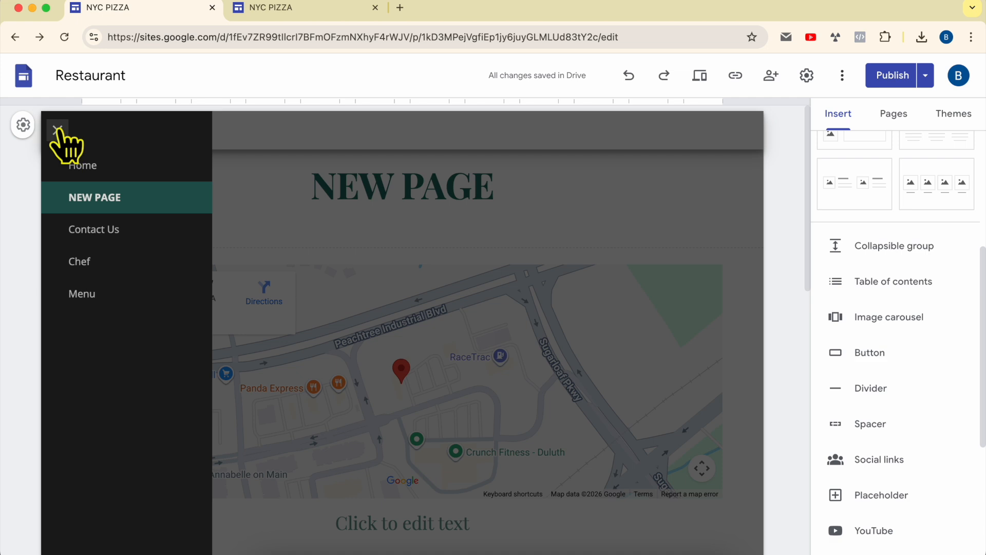
{"action": "left_click", "coordinate": [58, 128]}
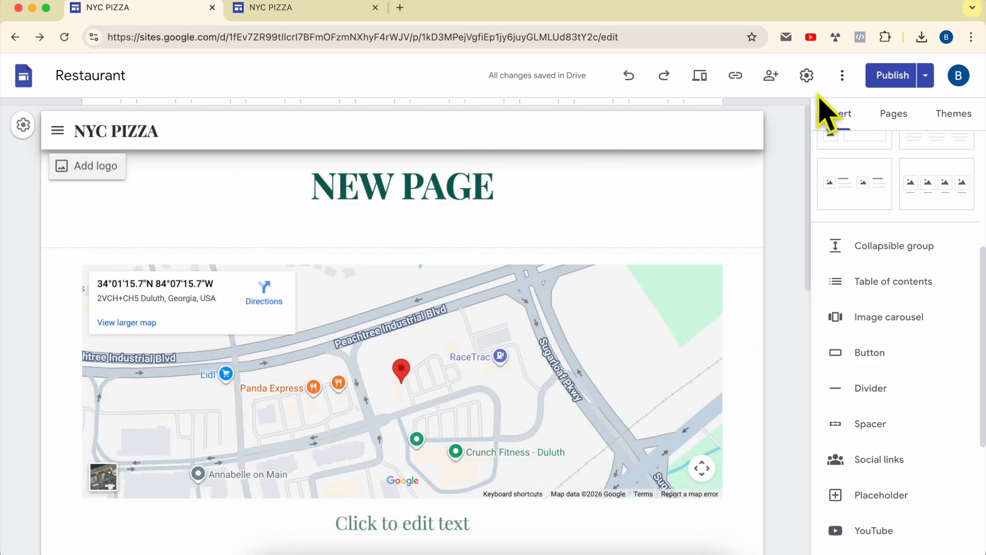
Try the White and Black navigation colors and restore the Transparent option
{"action": "left_click", "coordinate": [806, 75]}
{"action": "left_click", "coordinate": [634, 278]}
{"action": "left_click", "coordinate": [636, 322]}
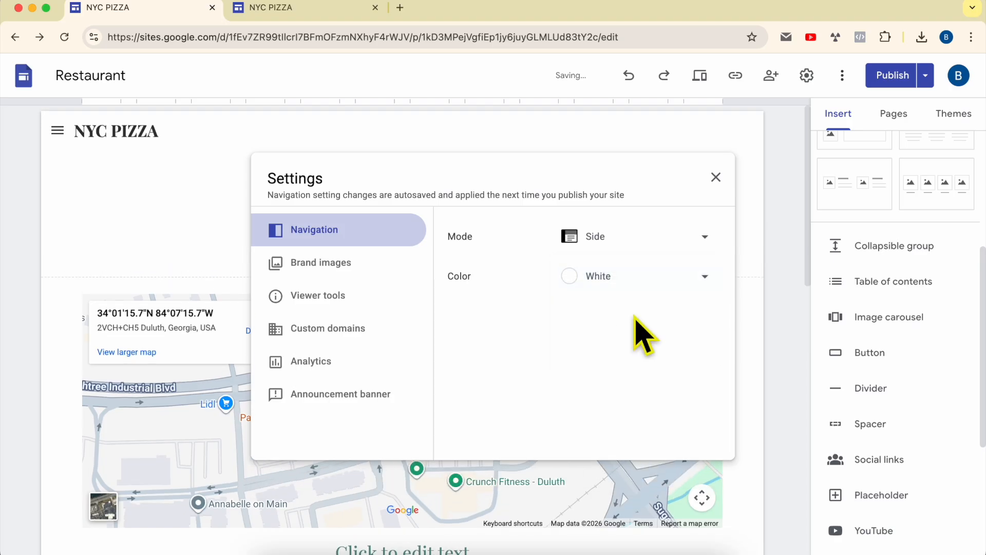
{"action": "left_click", "coordinate": [636, 280]}
{"action": "left_click", "coordinate": [634, 311]}
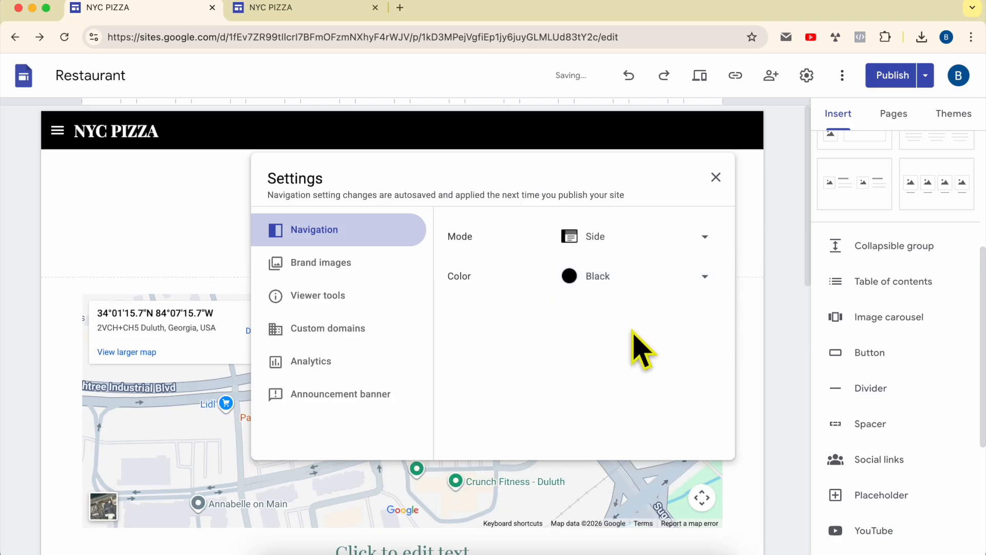
{"action": "left_click", "coordinate": [641, 285]}
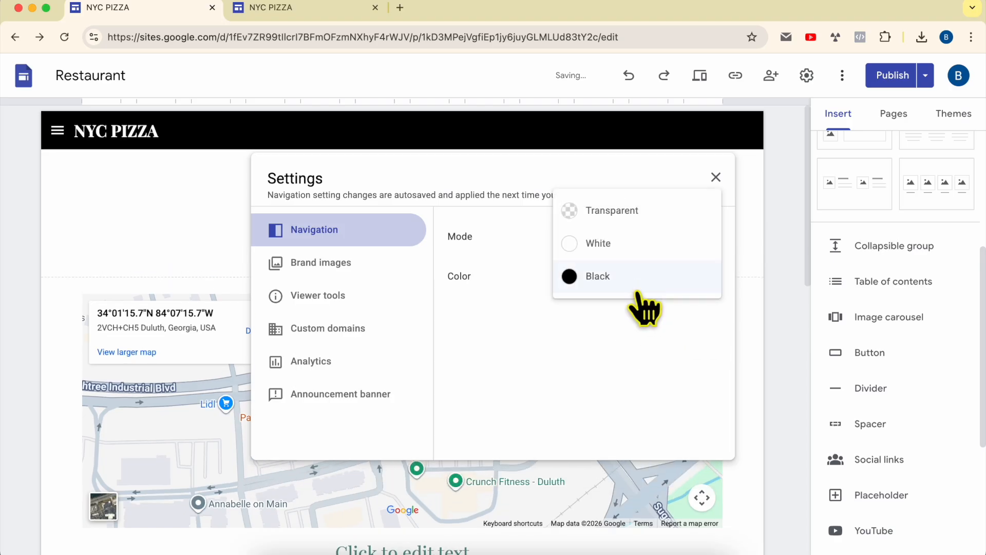
{"action": "left_click", "coordinate": [637, 248]}
{"action": "left_click", "coordinate": [655, 283]}
{"action": "left_click", "coordinate": [651, 246]}
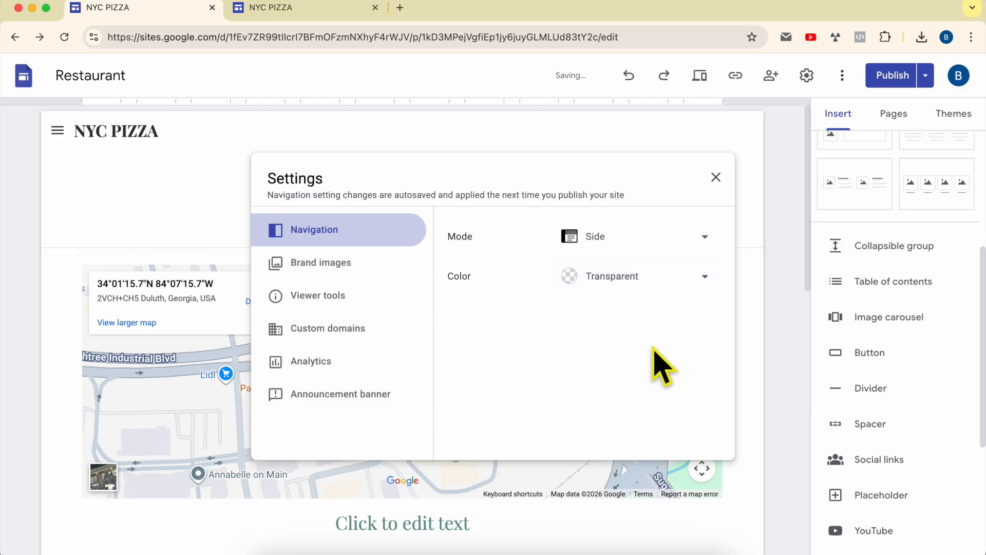
Examine the Brand images, Viewer tools, Custom domains and Analytics settings, and check the published site's web address
{"action": "left_click", "coordinate": [361, 265]}
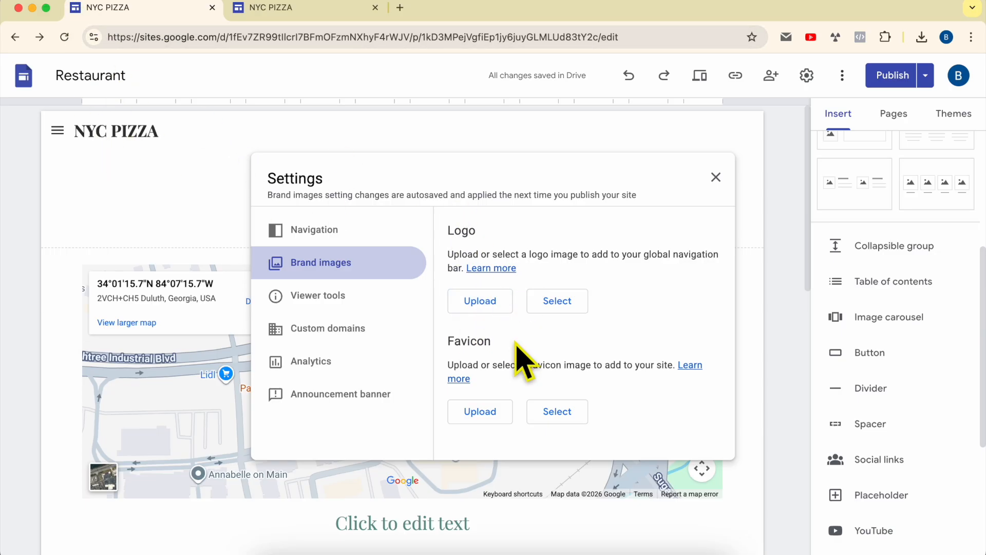
{"action": "left_click", "coordinate": [339, 298]}
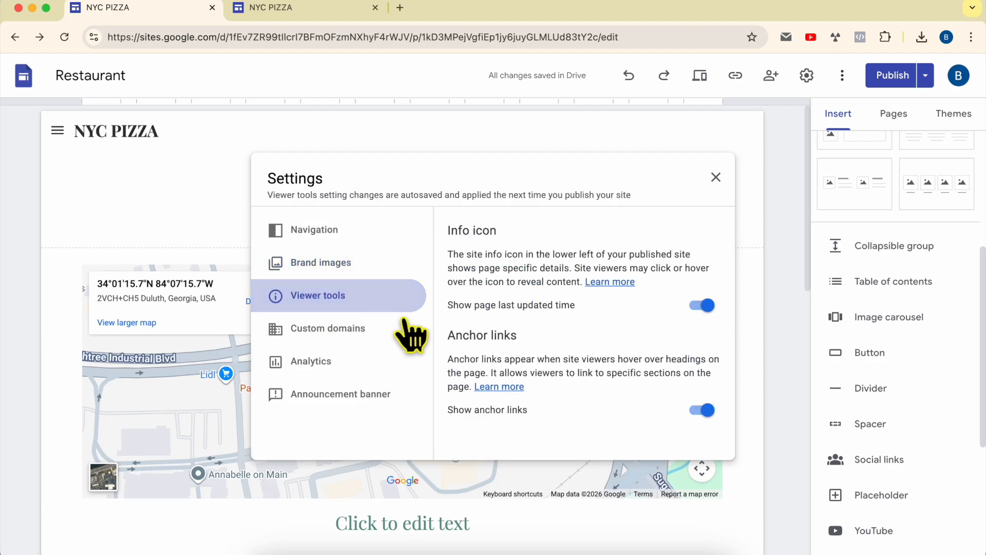
{"action": "left_click", "coordinate": [370, 338]}
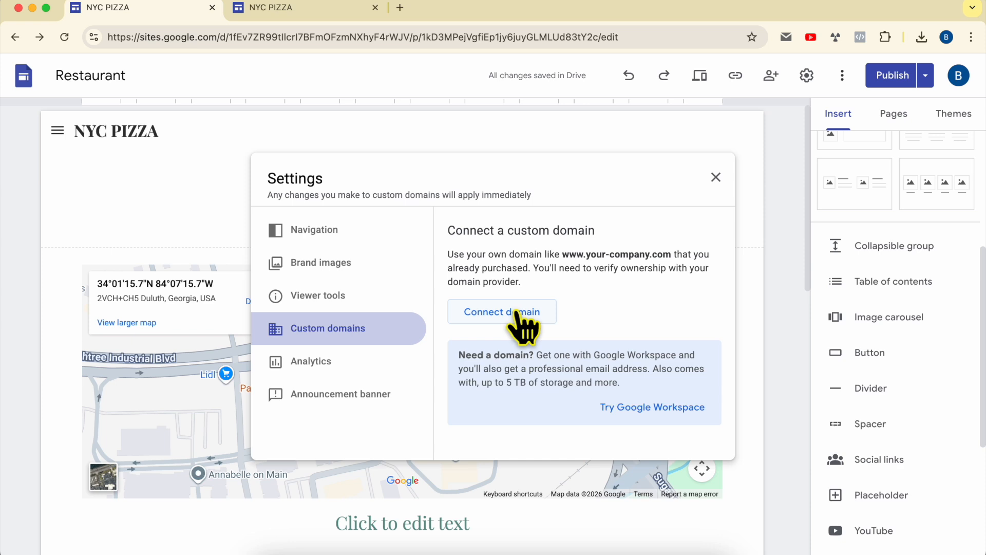
{"action": "left_click", "coordinate": [328, 11]}
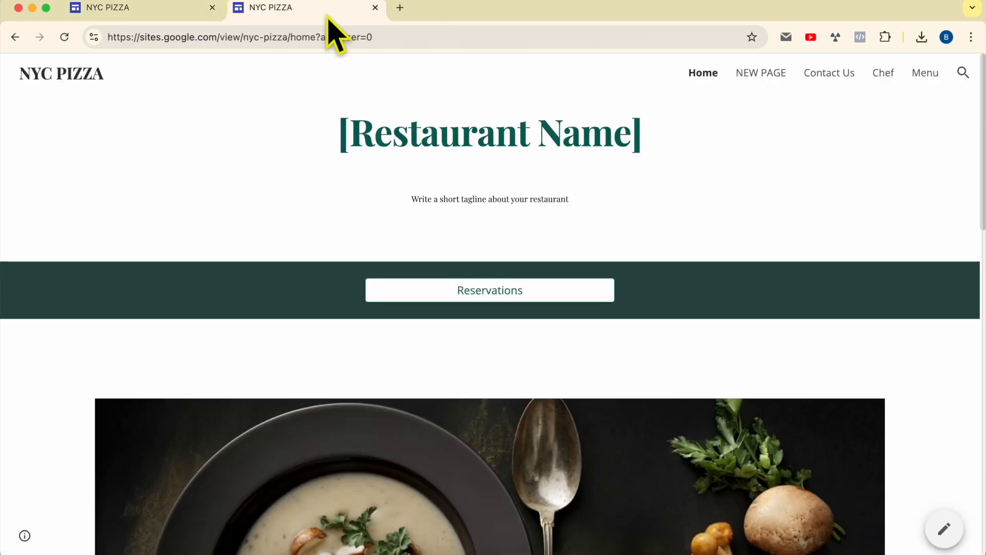
{"action": "left_click_drag", "start_coordinate": [373, 37], "coordinate": [66, 44]}
{"action": "left_click", "coordinate": [324, 39]}
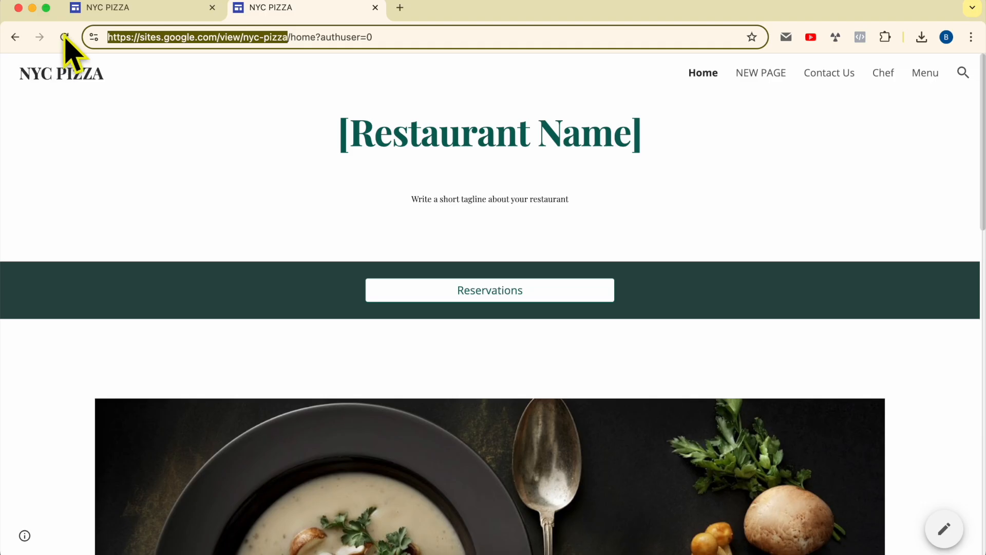
{"action": "left_click", "coordinate": [161, 8]}
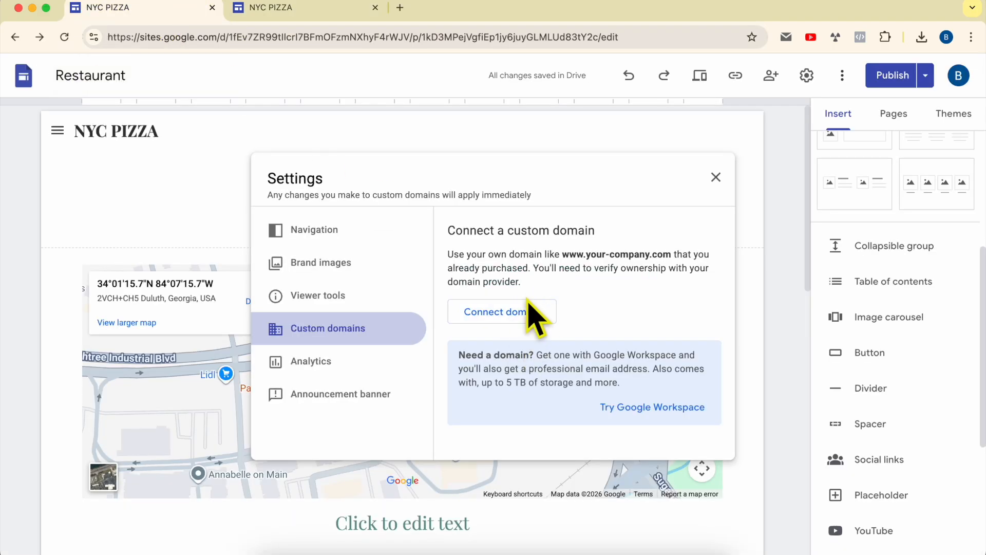
{"action": "left_click", "coordinate": [368, 368]}
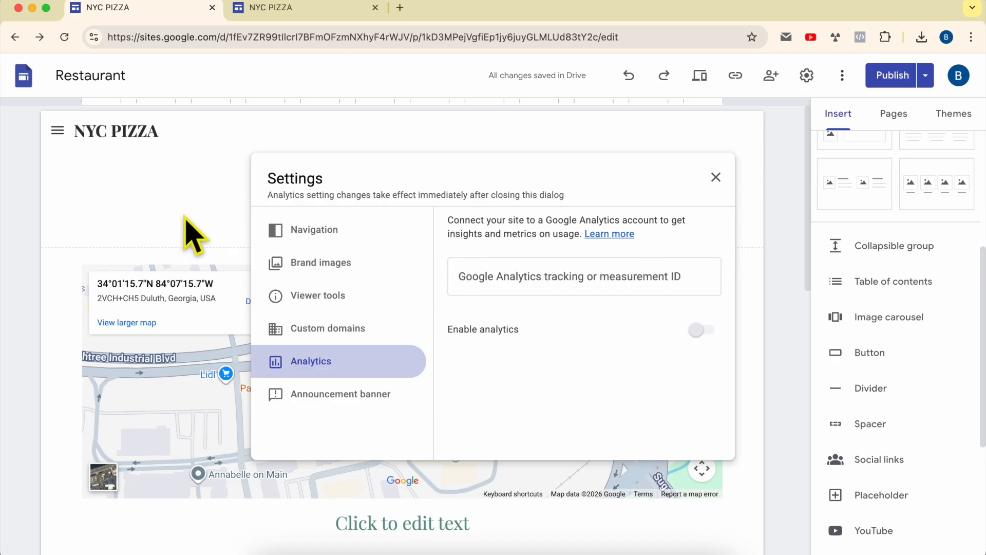
Enable a yellow announcement banner with the message "GET FREE SHIPPING ON 50$ ORDERS"
{"action": "left_click", "coordinate": [398, 403]}
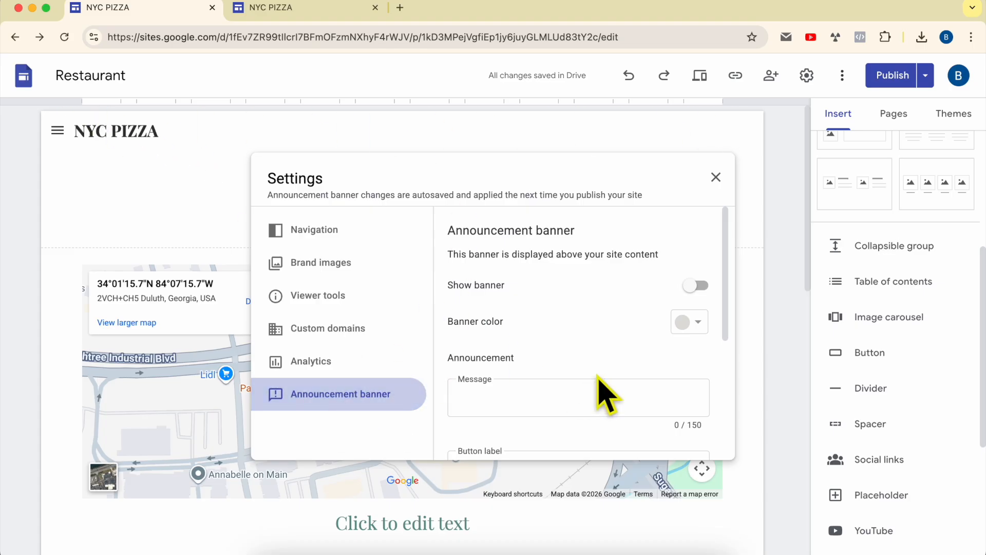
{"action": "left_click", "coordinate": [699, 286]}
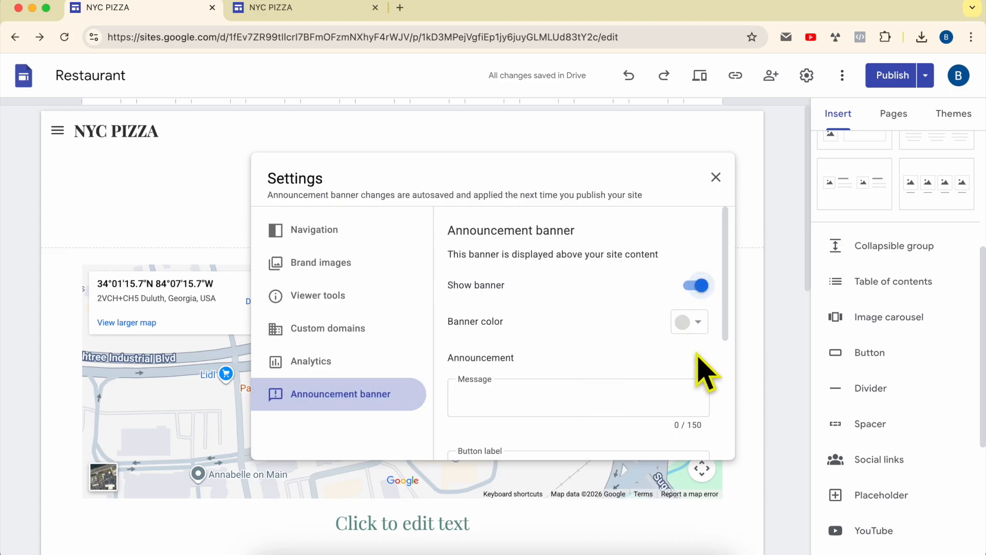
{"action": "left_click", "coordinate": [704, 321]}
{"action": "left_click", "coordinate": [696, 368]}
{"action": "left_click", "coordinate": [573, 399]}
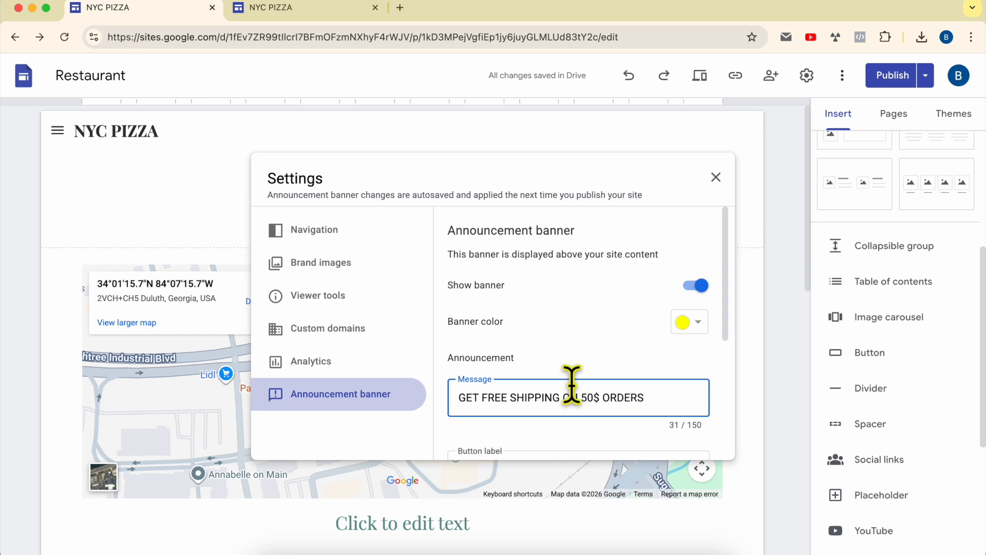
{"action": "scroll", "coordinate": [575, 393], "scroll_direction": "down", "scroll_amount": 3}
{"action": "scroll", "coordinate": [579, 367], "scroll_direction": "down", "scroll_amount": 1}
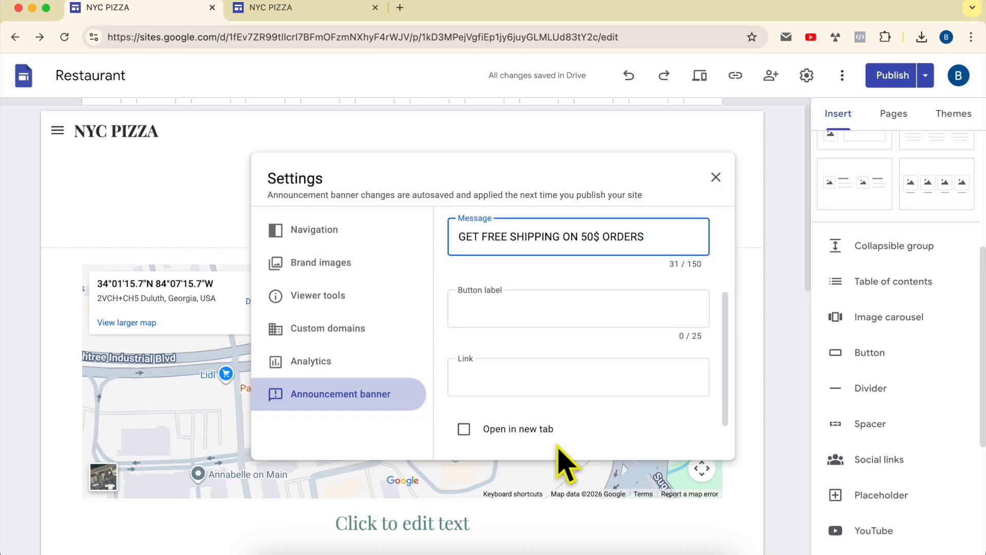
{"action": "scroll", "coordinate": [570, 457], "scroll_direction": "down", "scroll_amount": 2}
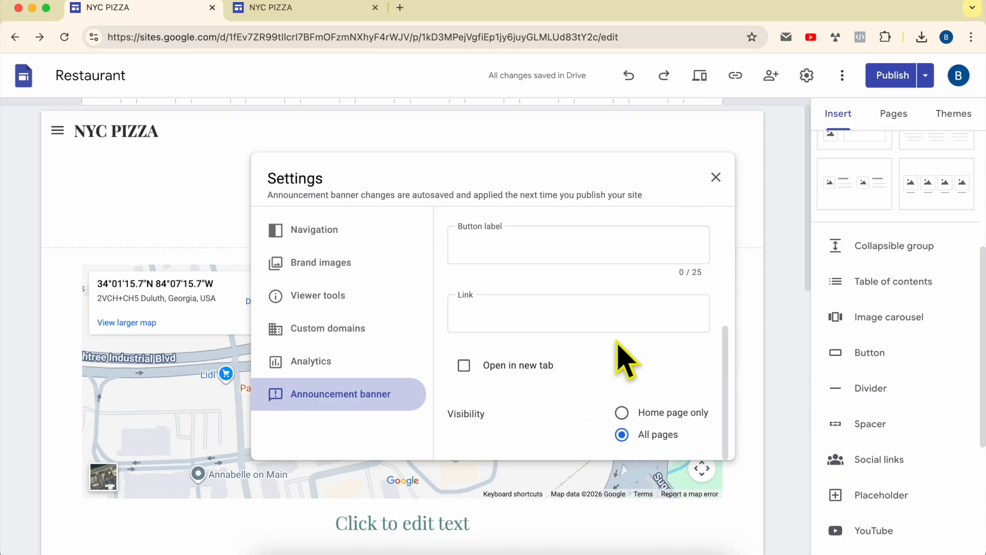
{"action": "scroll", "coordinate": [625, 360], "scroll_direction": "up", "scroll_amount": 6}
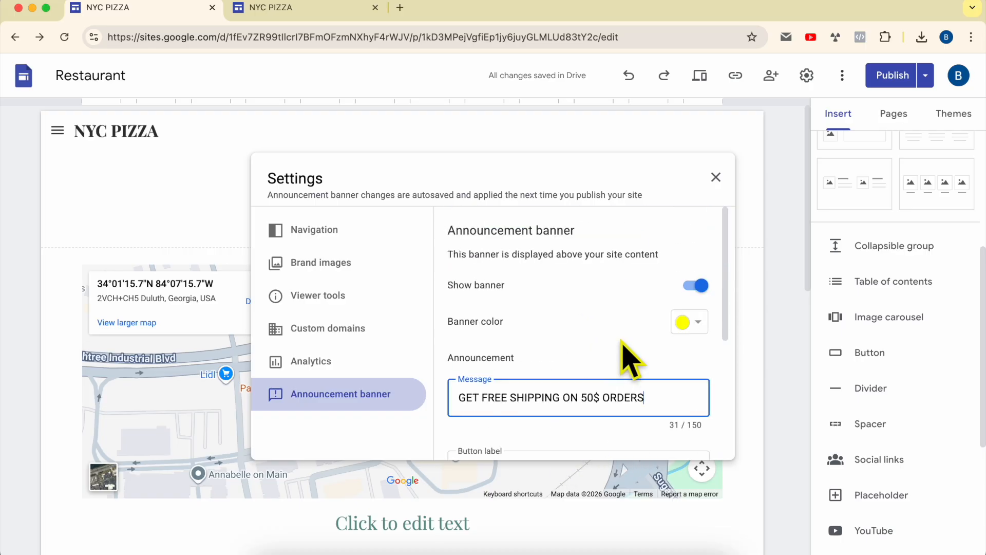
{"action": "left_click", "coordinate": [715, 177]}
Review the draft changes against the currently published homepage and publish the site
{"action": "left_click", "coordinate": [906, 75]}
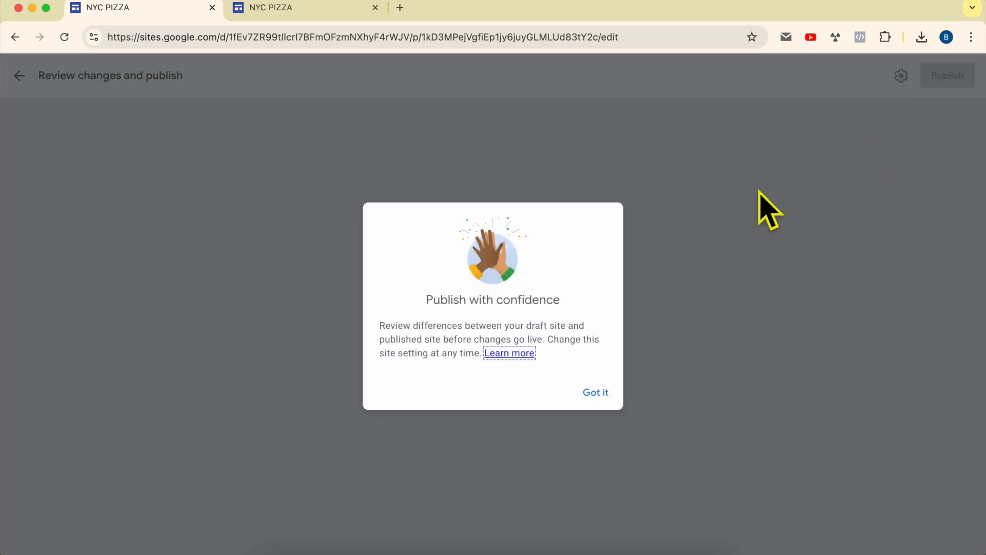
{"action": "left_click", "coordinate": [599, 393]}
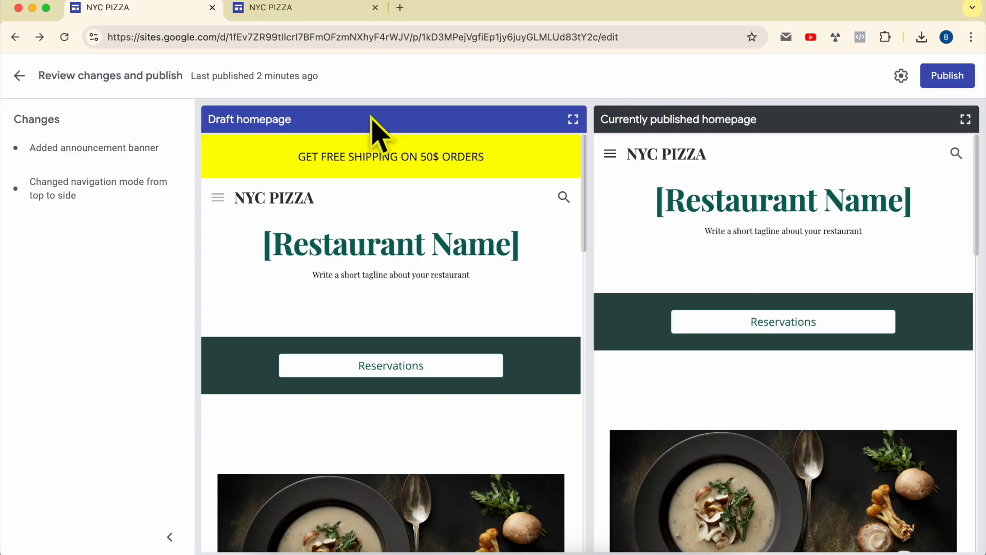
{"action": "left_click", "coordinate": [948, 76]}
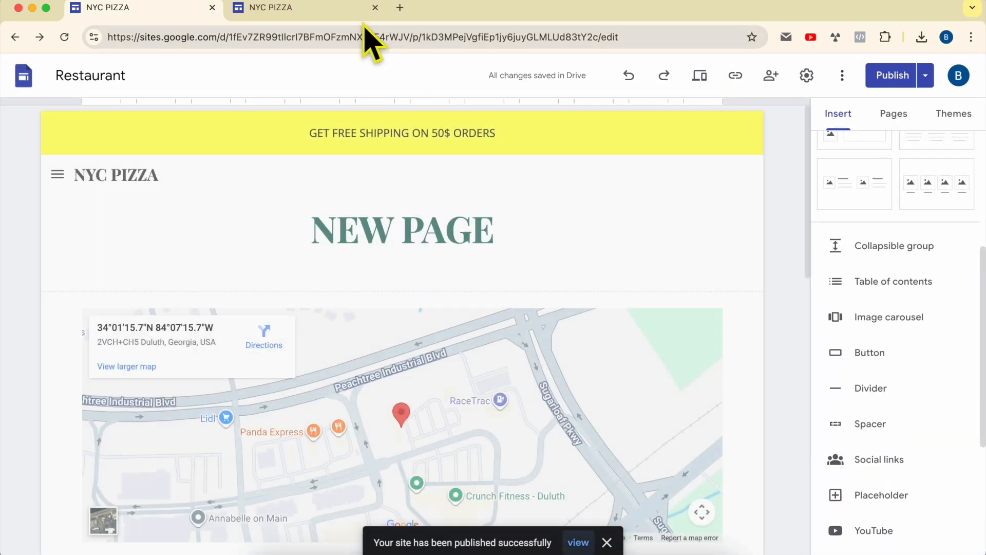
Check the published home page for the new changes and check the editor for any unpublished changes
{"action": "left_click", "coordinate": [328, 14]}
{"action": "left_click", "coordinate": [165, 161]}
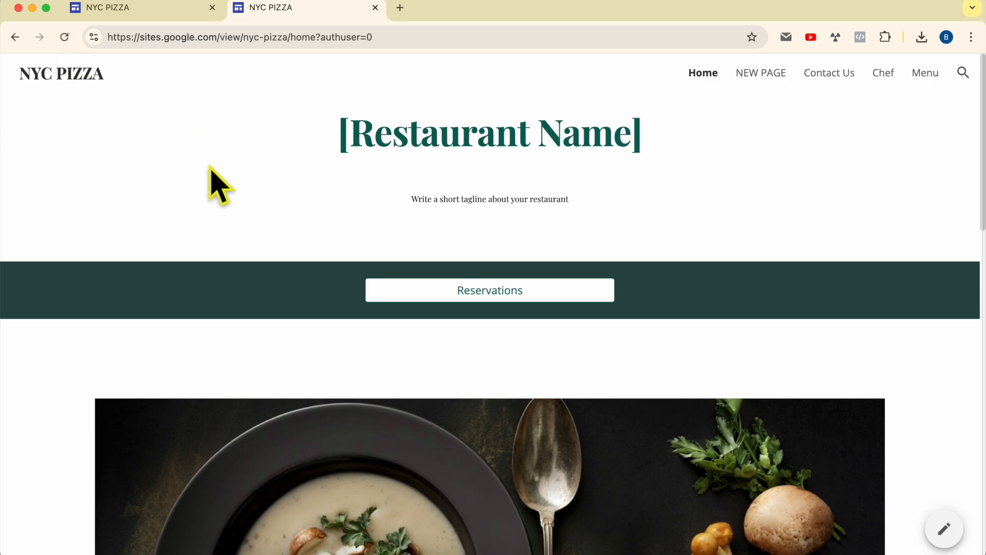
{"action": "scroll", "coordinate": [595, 143], "scroll_direction": "down", "scroll_amount": 15}
{"action": "scroll", "coordinate": [612, 143], "scroll_direction": "up", "scroll_amount": 15}
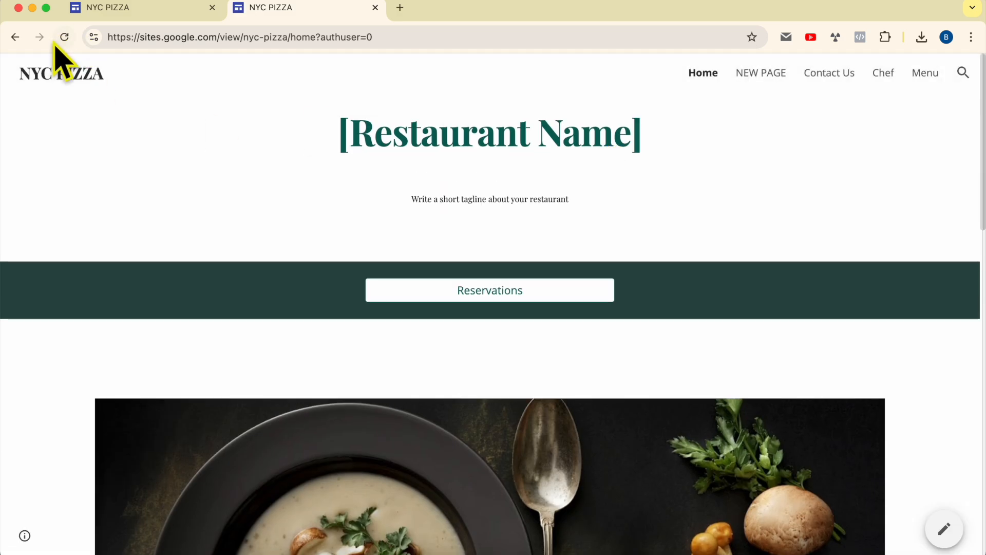
{"action": "left_click", "coordinate": [99, 9]}
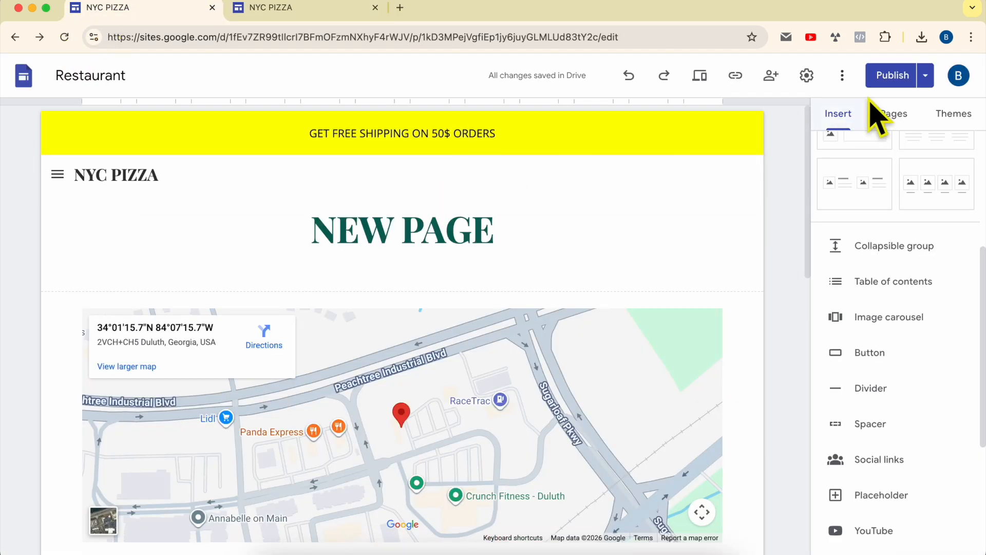
{"action": "left_click", "coordinate": [891, 78]}
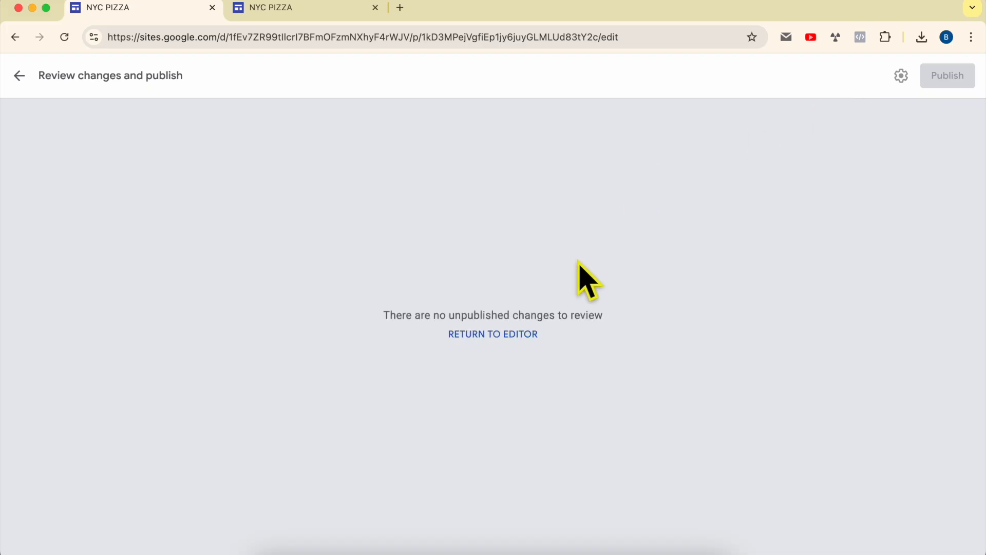
{"action": "left_click", "coordinate": [508, 333]}
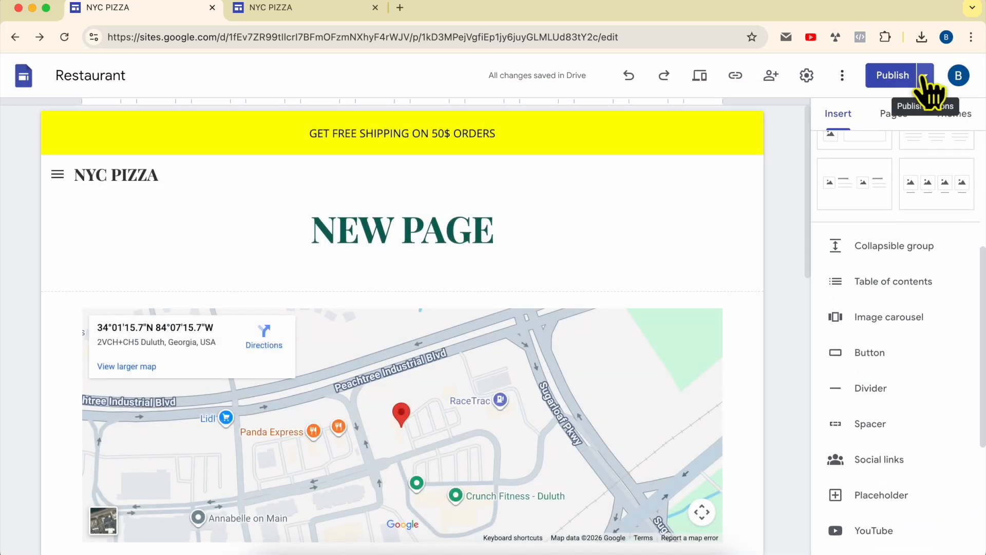
View the published site from the editor and go to its Home page through the side navigation
{"action": "left_click", "coordinate": [925, 77]}
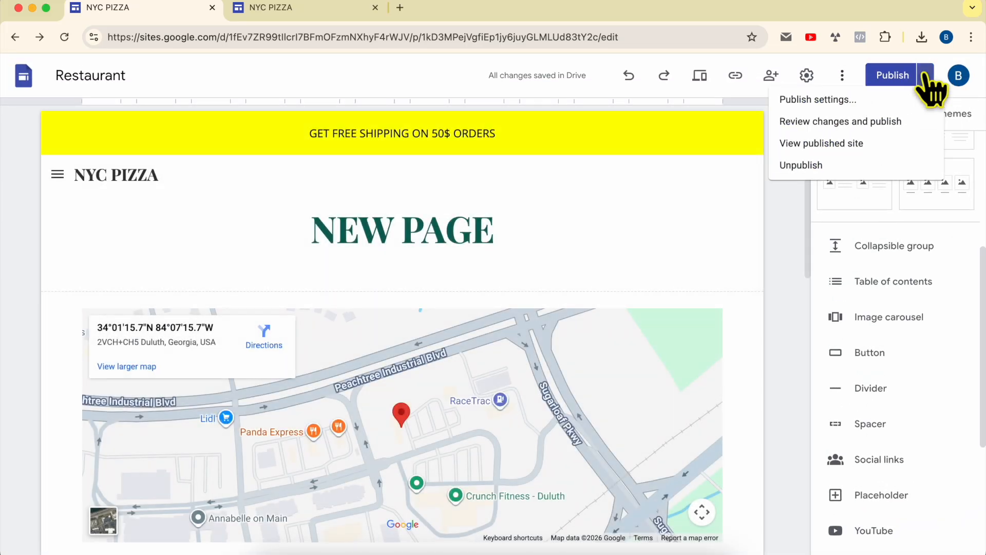
{"action": "left_click", "coordinate": [882, 149]}
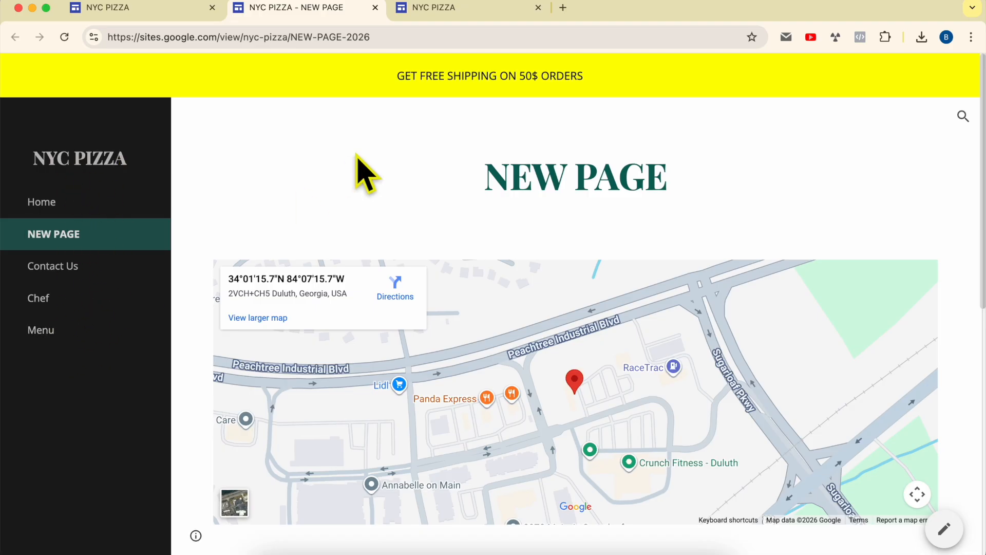
{"action": "left_click", "coordinate": [110, 212]}
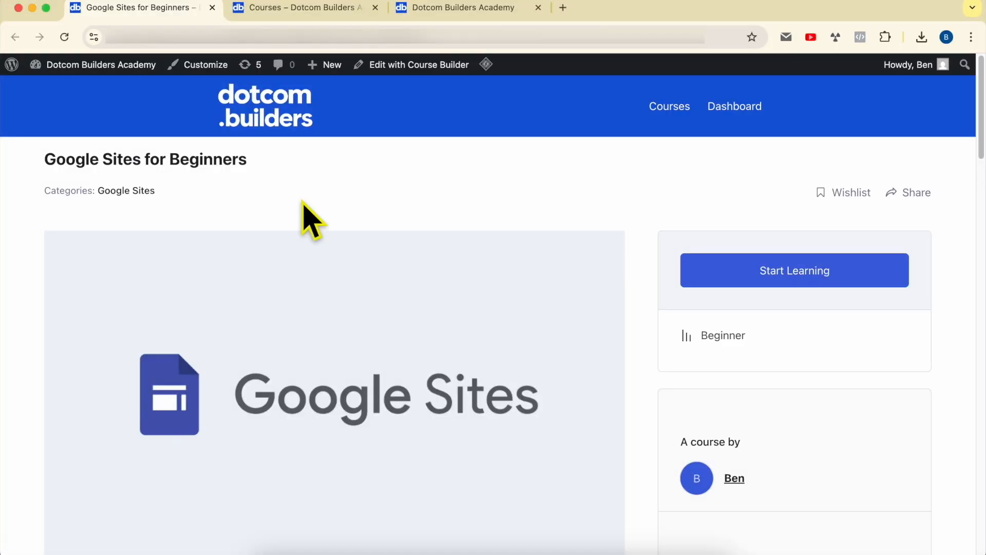
Switch to the Dotcom Builders Academy site and examine the Google Sites for Beginners course overview and first two content sections
{"action": "left_click_drag", "start_coordinate": [41, 154], "coordinate": [293, 161]}
{"action": "left_click", "coordinate": [341, 167]}
{"action": "scroll", "coordinate": [349, 185], "scroll_direction": "down", "scroll_amount": 15}
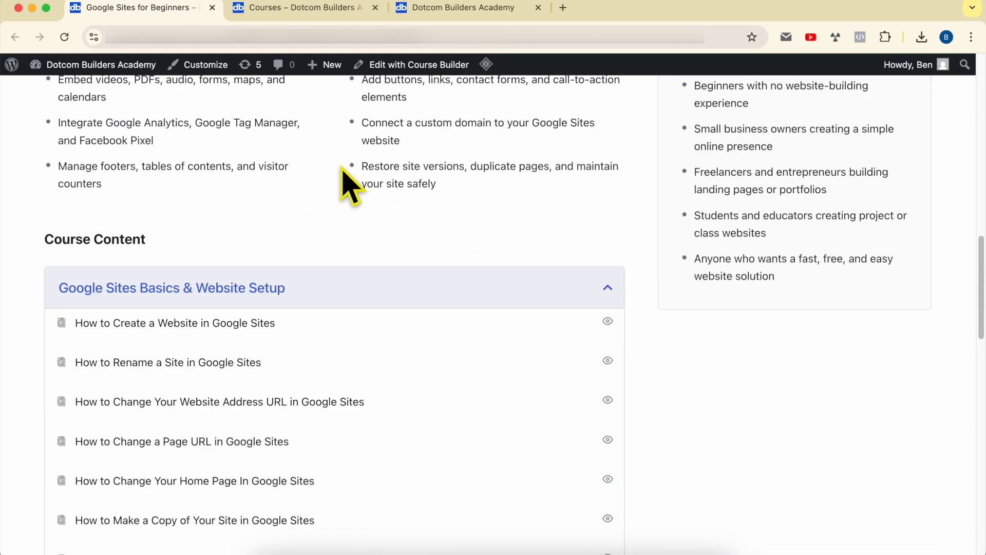
{"action": "scroll", "coordinate": [343, 170], "scroll_direction": "down", "scroll_amount": 5}
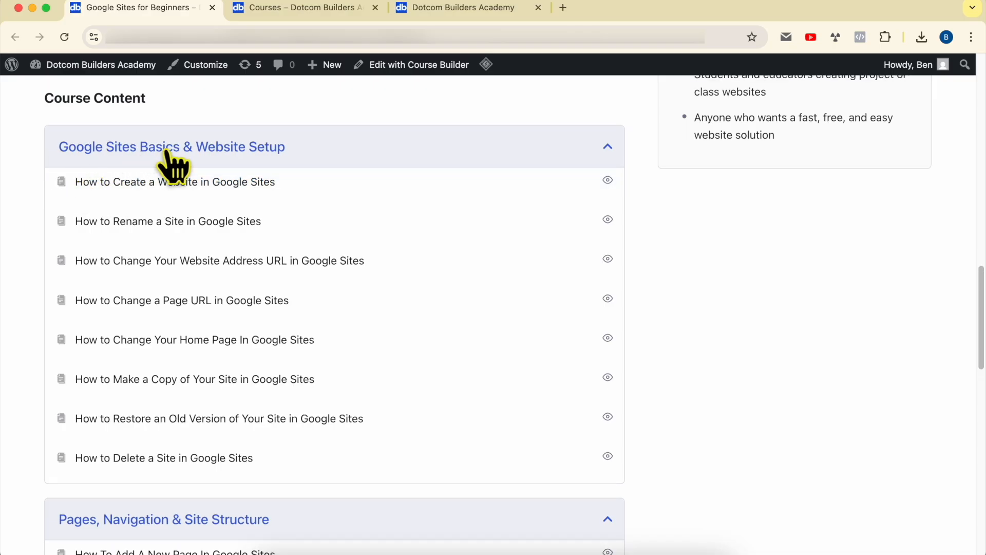
{"action": "scroll", "coordinate": [191, 354], "scroll_direction": "down", "scroll_amount": 4}
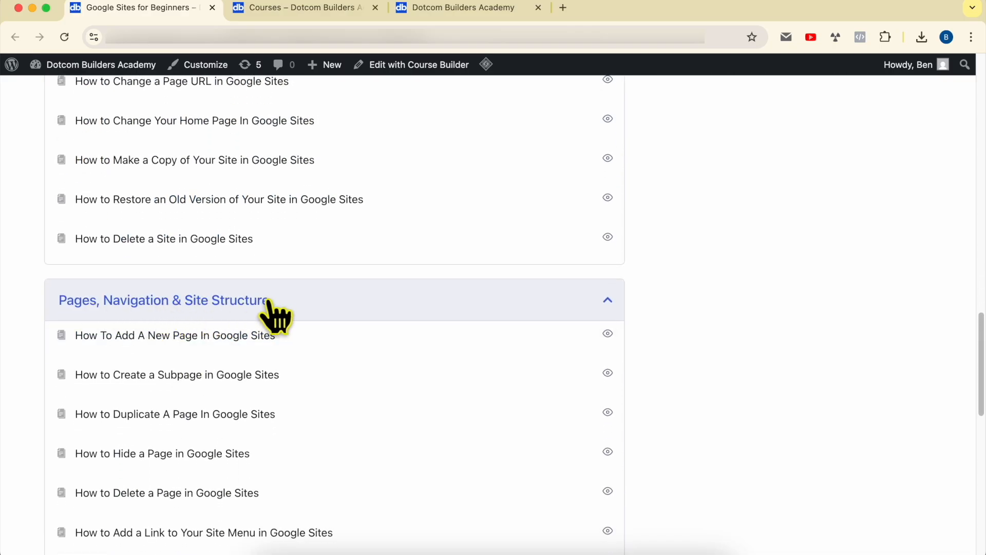
{"action": "scroll", "coordinate": [277, 316], "scroll_direction": "down", "scroll_amount": 8}
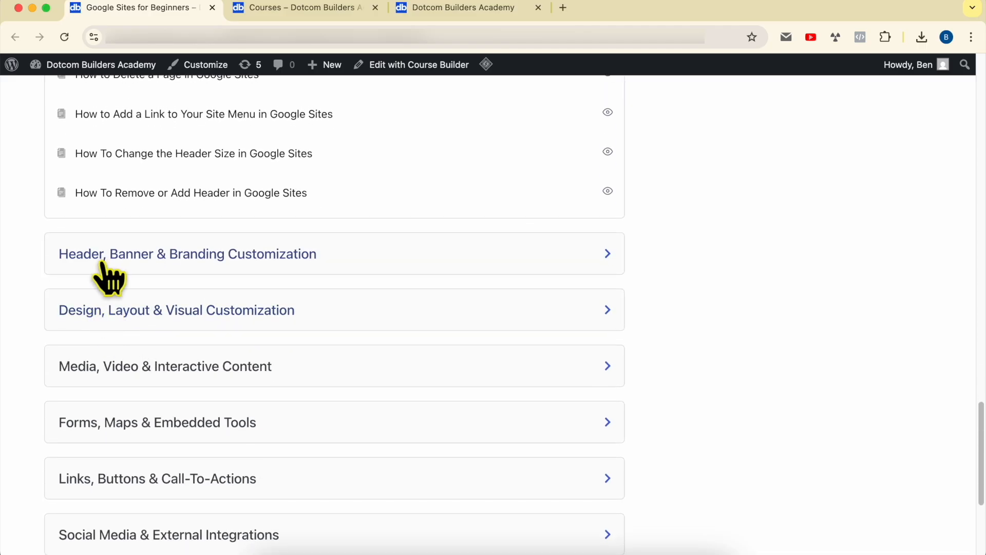
Expand and read the course sections on header and branding, design and layout, and media and interactive content
{"action": "left_click", "coordinate": [103, 259]}
{"action": "scroll", "coordinate": [298, 280], "scroll_direction": "down", "scroll_amount": 6}
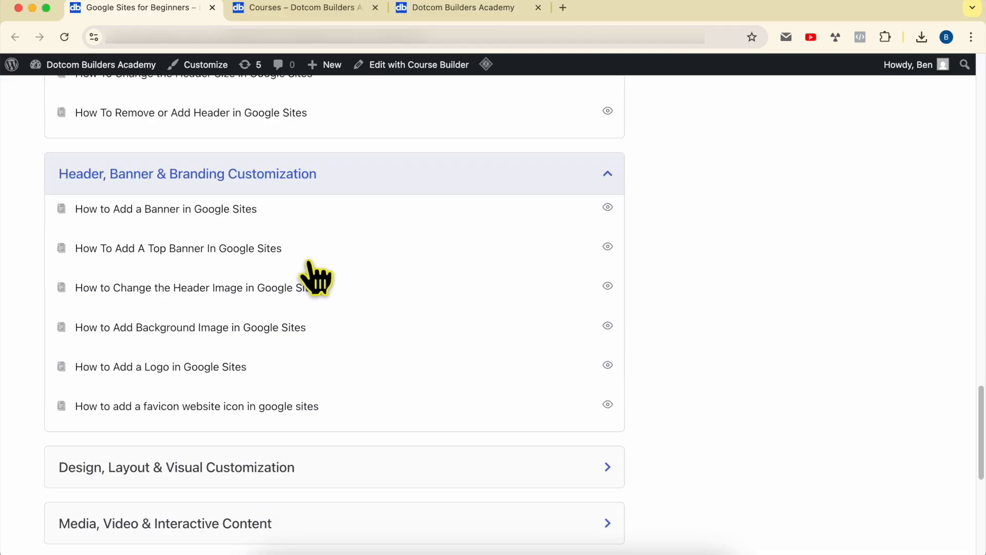
{"action": "left_click", "coordinate": [131, 241]}
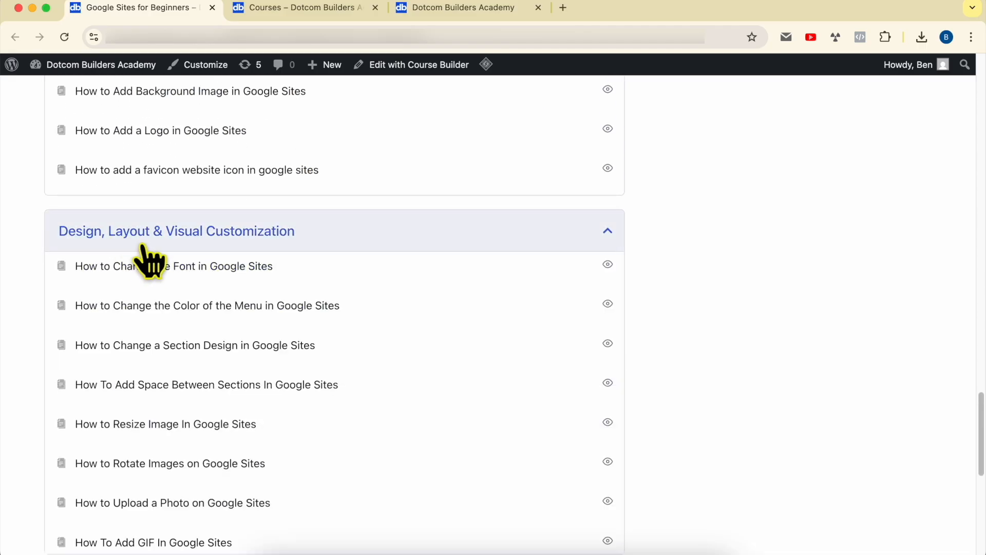
{"action": "scroll", "coordinate": [303, 262], "scroll_direction": "down", "scroll_amount": 8}
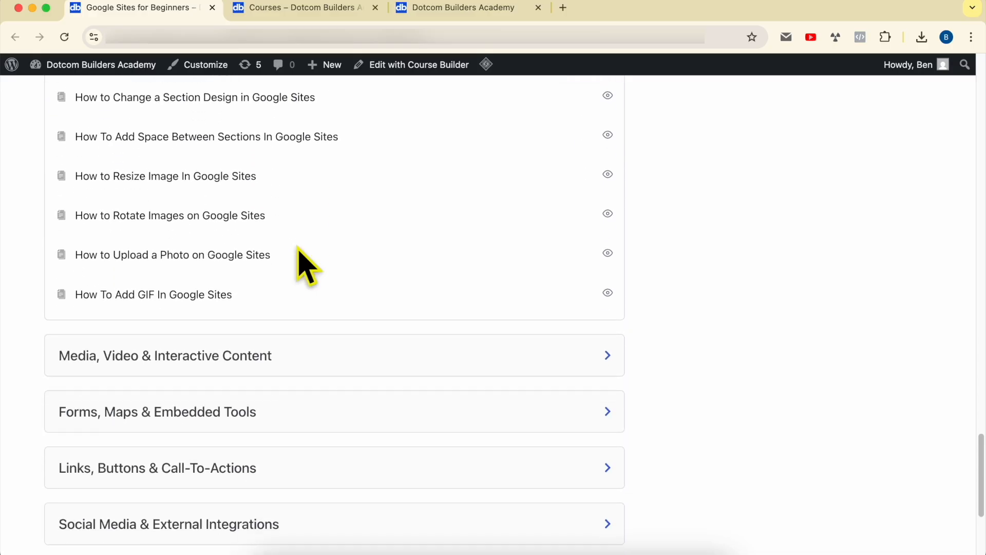
{"action": "left_click", "coordinate": [143, 216]}
{"action": "scroll", "coordinate": [302, 205], "scroll_direction": "down", "scroll_amount": 4}
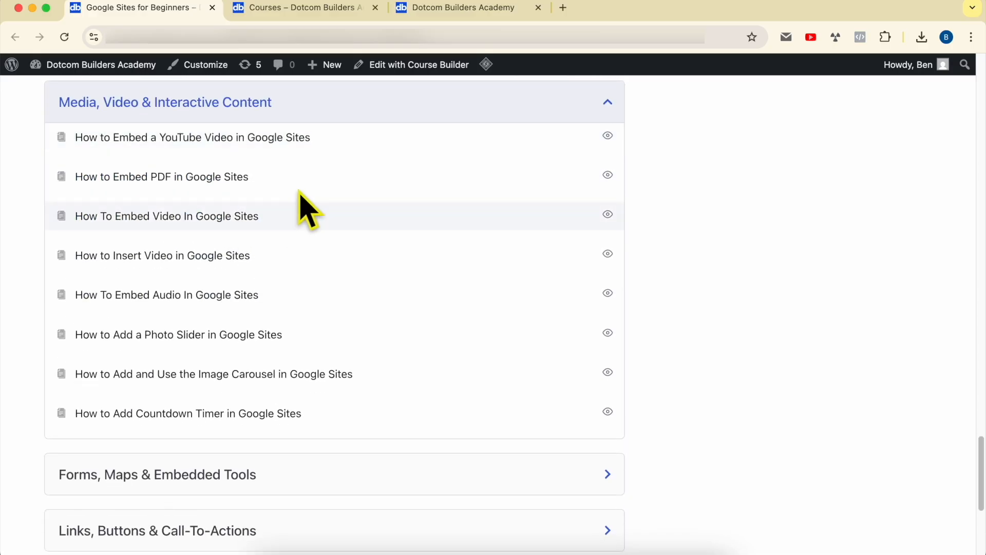
{"action": "scroll", "coordinate": [183, 191], "scroll_direction": "up", "scroll_amount": 1}
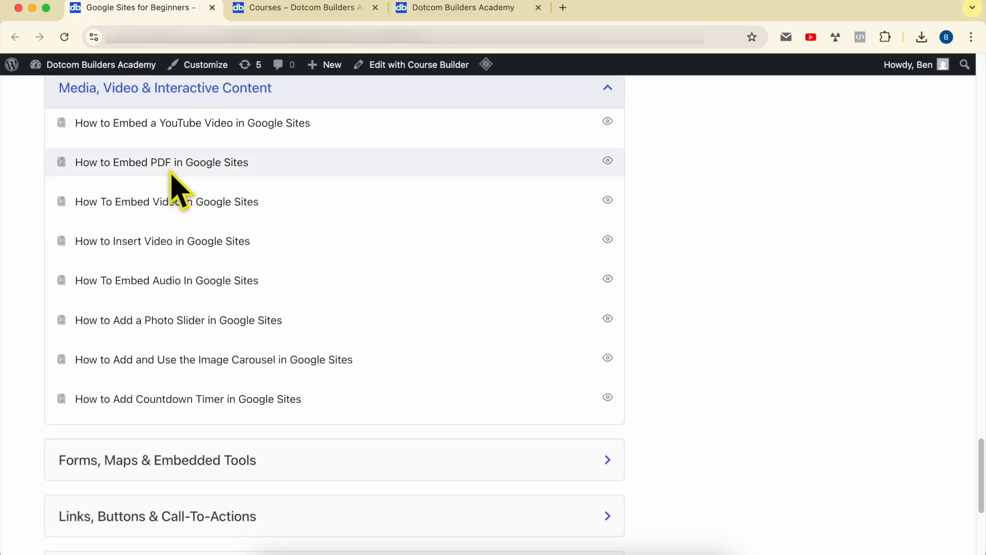
{"action": "scroll", "coordinate": [246, 293], "scroll_direction": "down", "scroll_amount": 5}
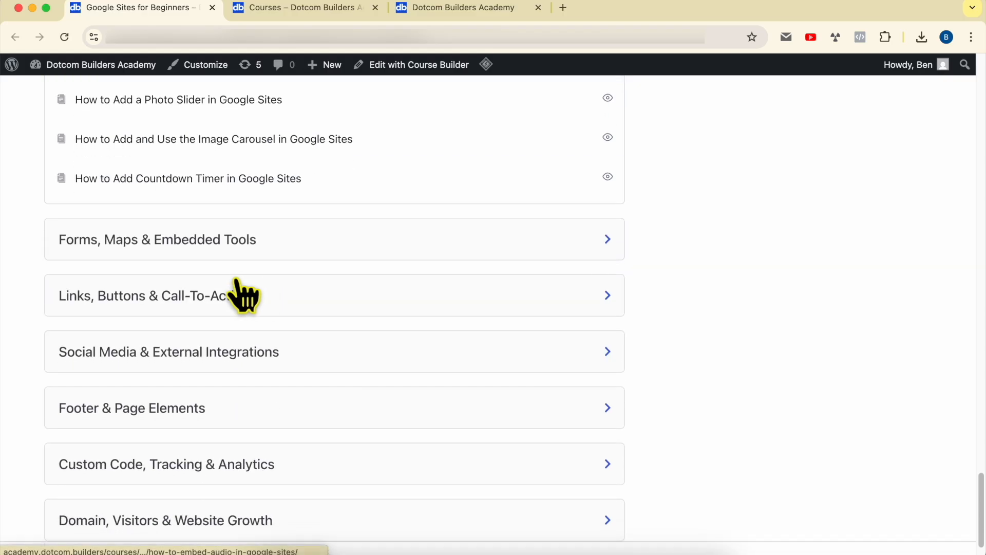
Expand and read the course sections on forms and maps, links and buttons, social media, footer elements, and domain and visitors
{"action": "left_click", "coordinate": [175, 183]}
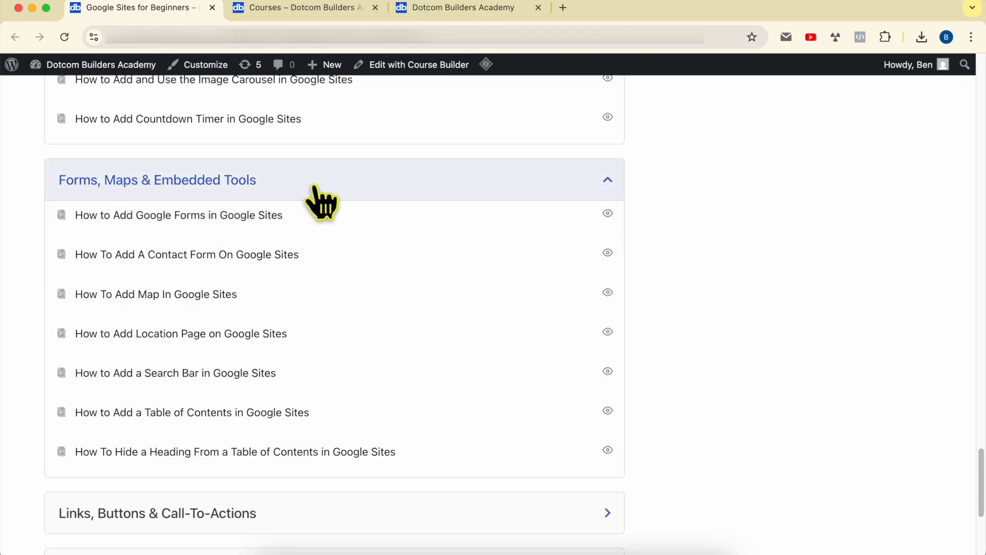
{"action": "scroll", "coordinate": [316, 195], "scroll_direction": "down", "scroll_amount": 5}
{"action": "left_click", "coordinate": [126, 242]}
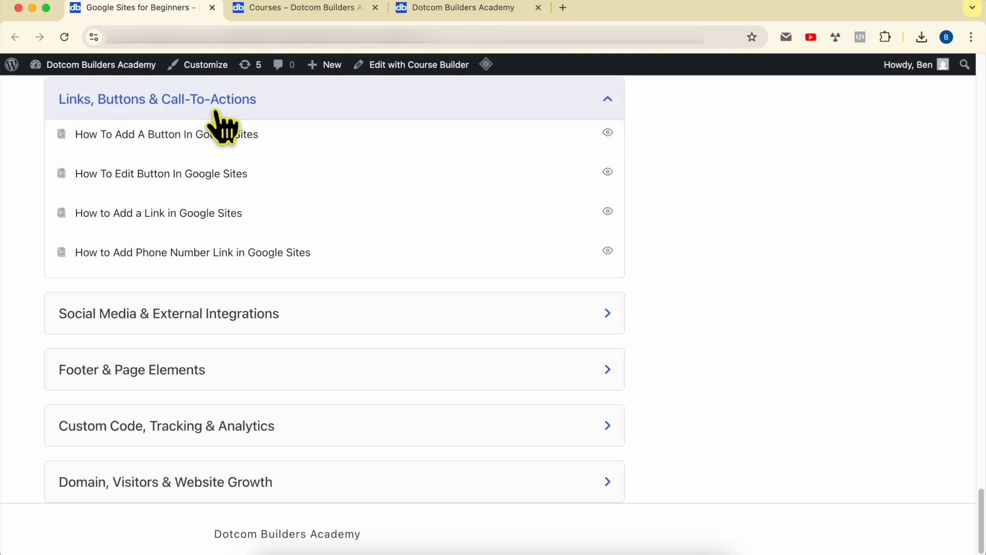
{"action": "scroll", "coordinate": [205, 272], "scroll_direction": "down", "scroll_amount": 1}
{"action": "left_click", "coordinate": [169, 292]}
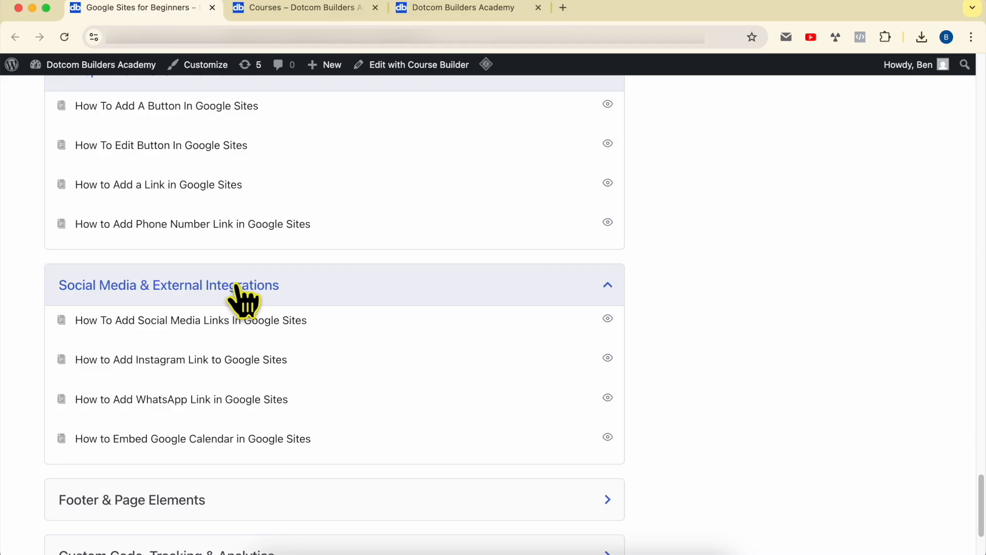
{"action": "left_click", "coordinate": [206, 345]}
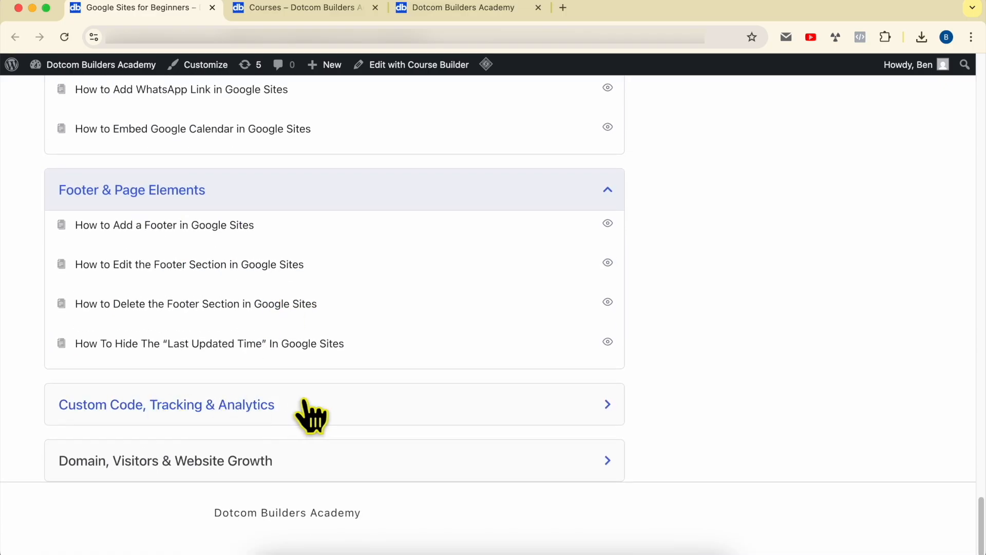
{"action": "left_click", "coordinate": [252, 465]}
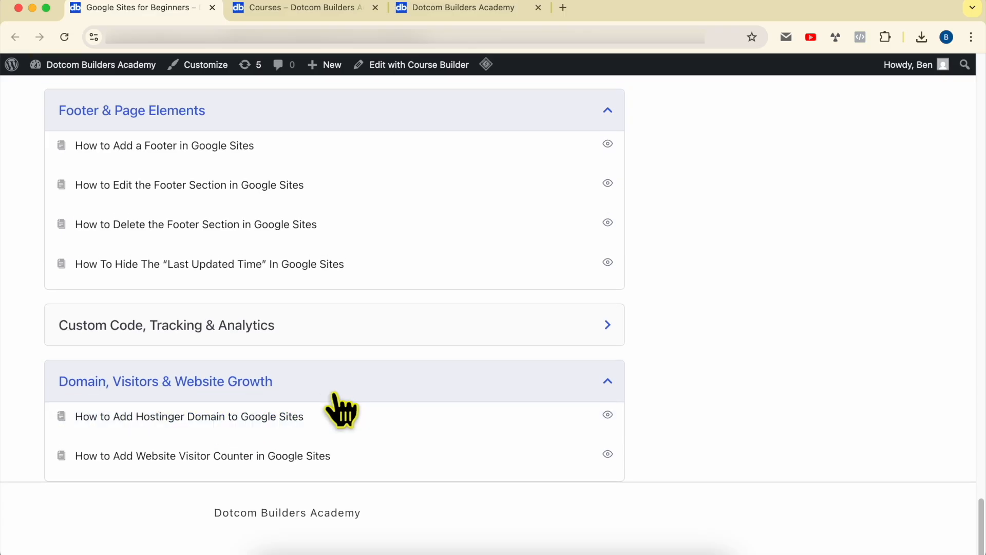
{"action": "scroll", "coordinate": [325, 282], "scroll_direction": "up", "scroll_amount": 20}
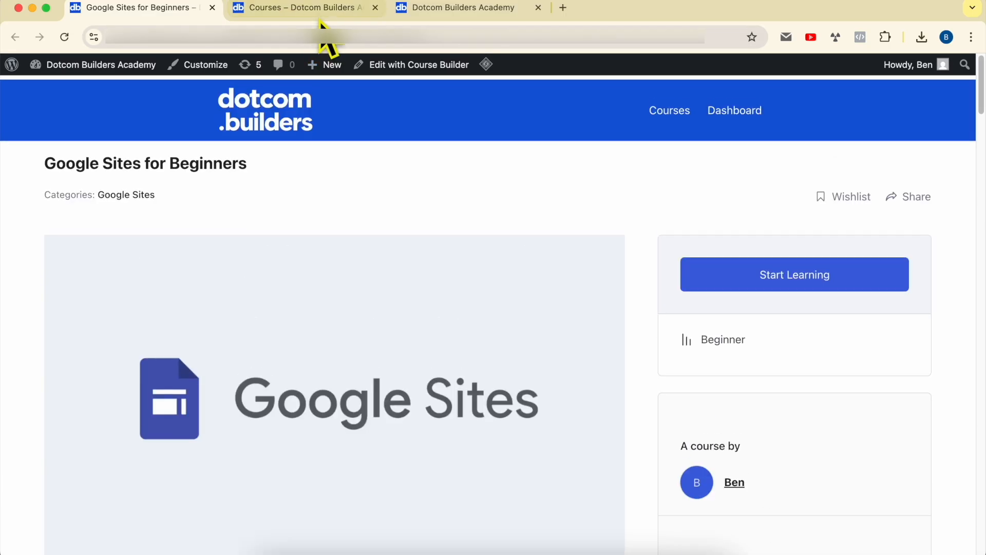
Browse the academy's course catalogue from the newest courses down to the Hostinger ones
{"action": "left_click", "coordinate": [320, 16]}
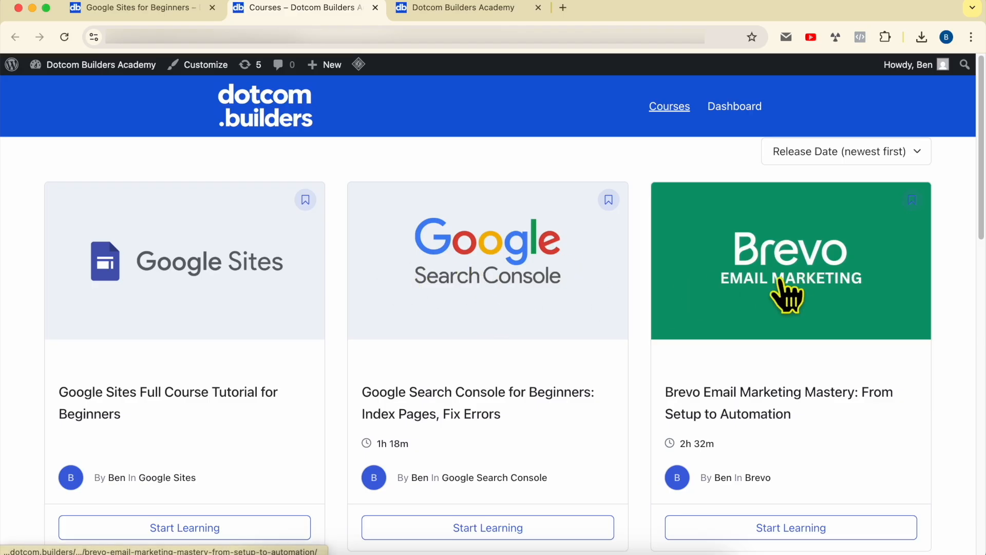
{"action": "scroll", "coordinate": [848, 303], "scroll_direction": "down", "scroll_amount": 8}
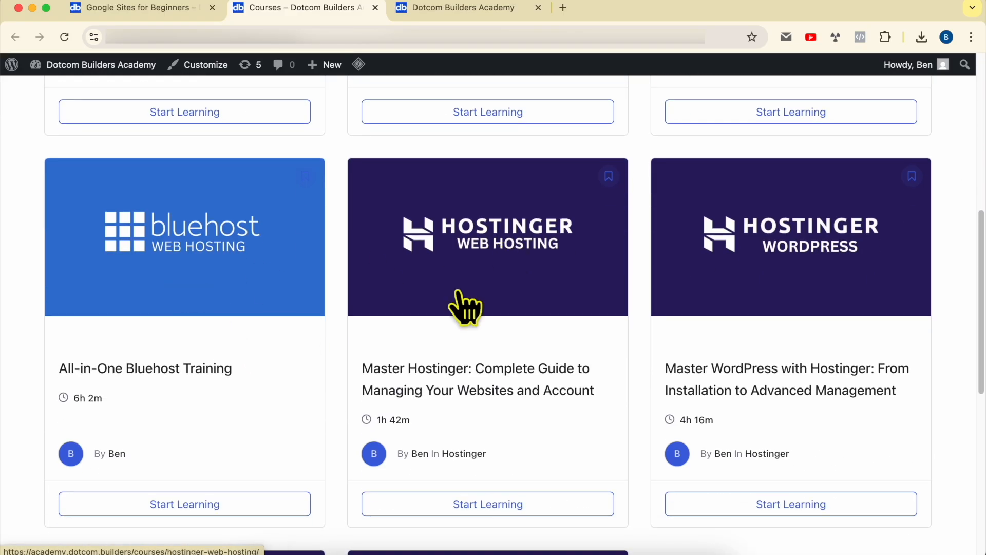
{"action": "scroll", "coordinate": [783, 254], "scroll_direction": "down", "scroll_amount": 7}
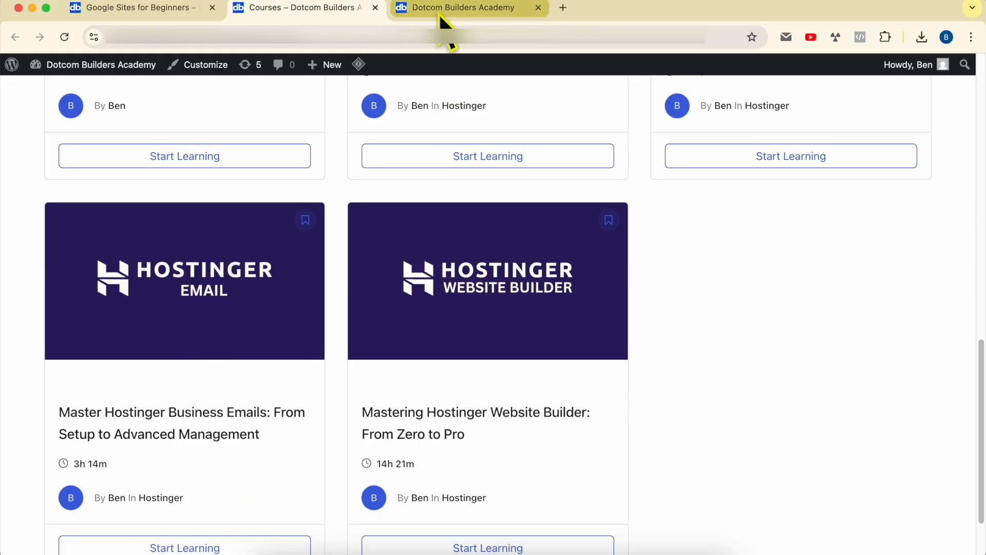
Look over the academy's join page, including its benefits and the sign-up form
{"action": "left_click", "coordinate": [439, 12]}
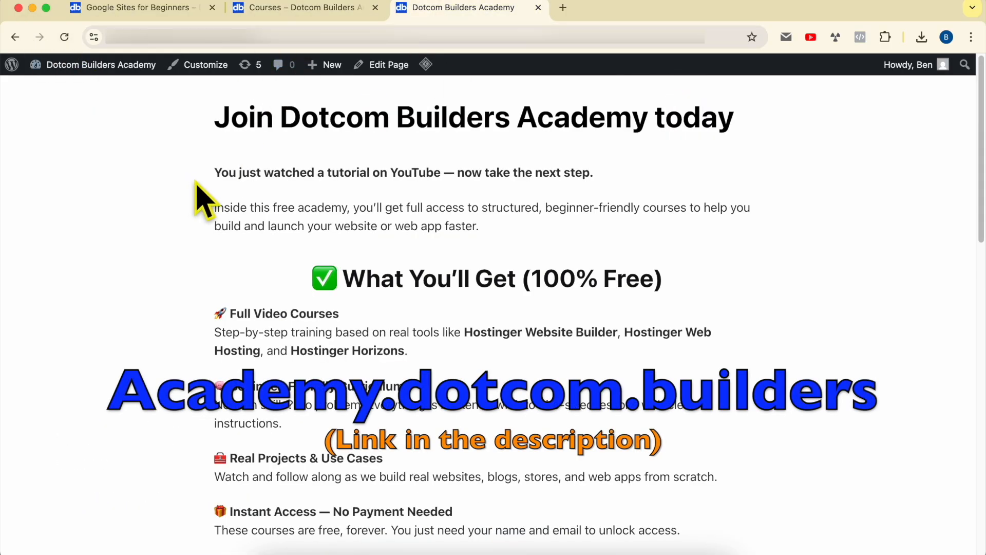
{"action": "scroll", "coordinate": [190, 177], "scroll_direction": "down", "scroll_amount": 15}
{"action": "scroll", "coordinate": [196, 183], "scroll_direction": "down", "scroll_amount": 3}
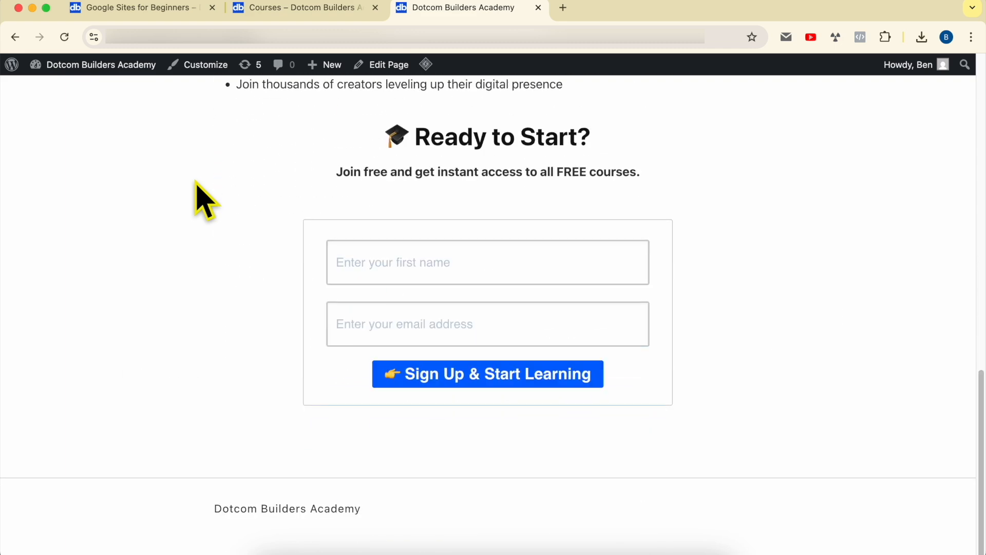
{"action": "scroll", "coordinate": [197, 183], "scroll_direction": "up", "scroll_amount": 15}
{"action": "scroll", "coordinate": [204, 200], "scroll_direction": "down", "scroll_amount": 1}
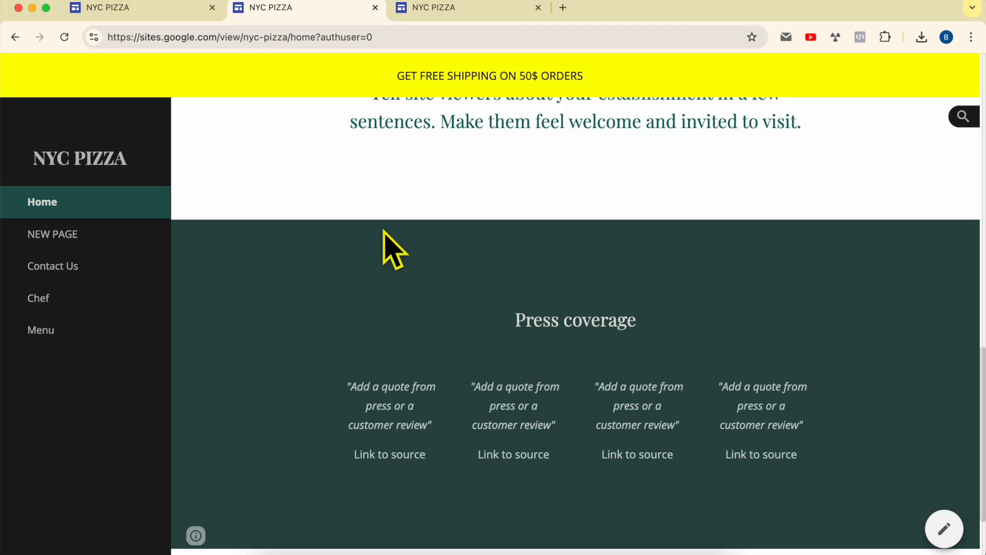
Check the lower part of the published NYC PIZZA Home page and return to the Restaurant site editor
{"action": "scroll", "coordinate": [303, 177], "scroll_direction": "down", "scroll_amount": 2}
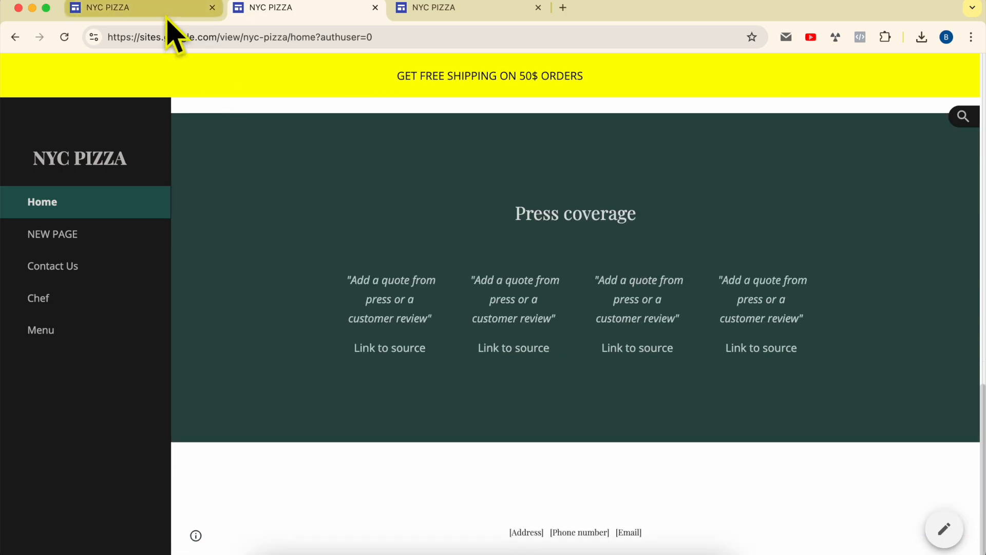
{"action": "left_click", "coordinate": [169, 11]}
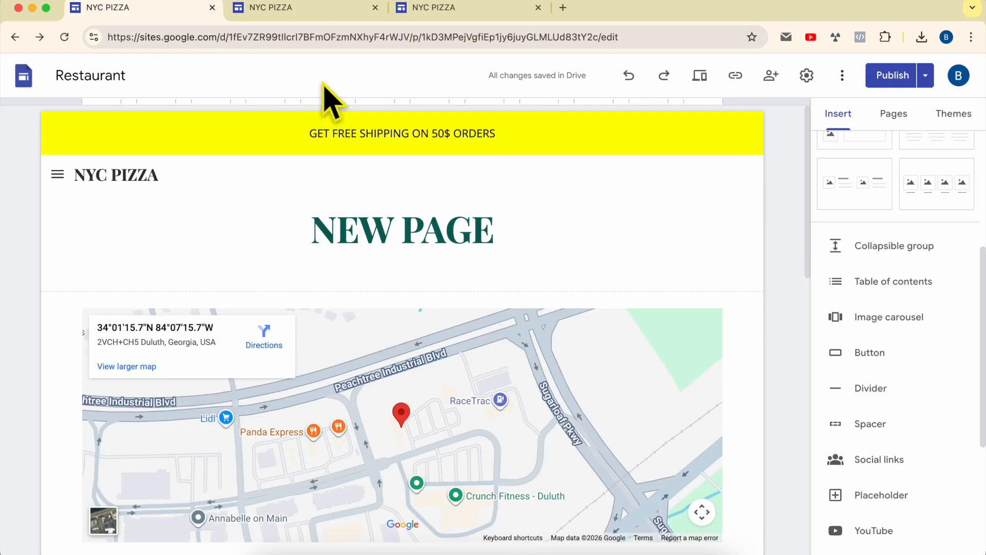